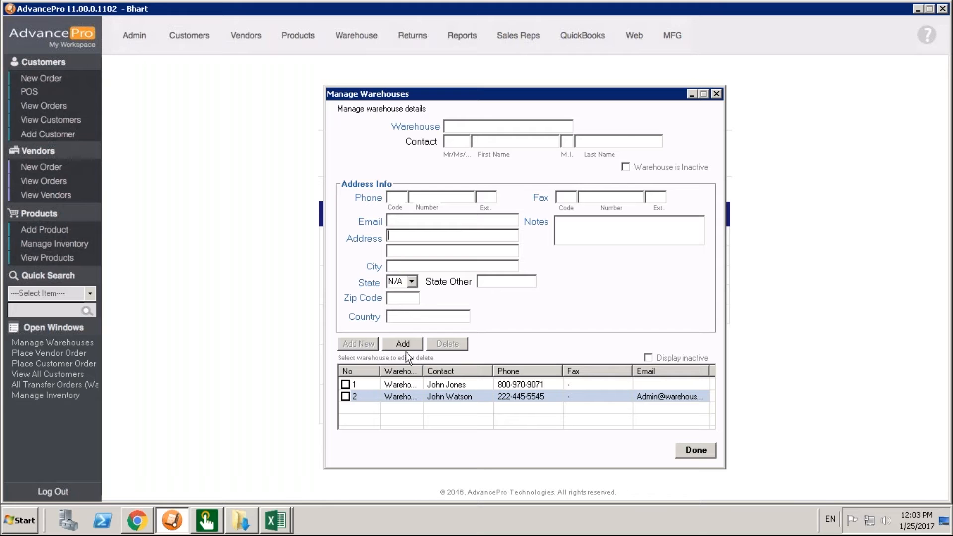
Review the records of Warehouse 2 and Warehouse 1, then close warehouse management and save before closing
left_click(346, 396)
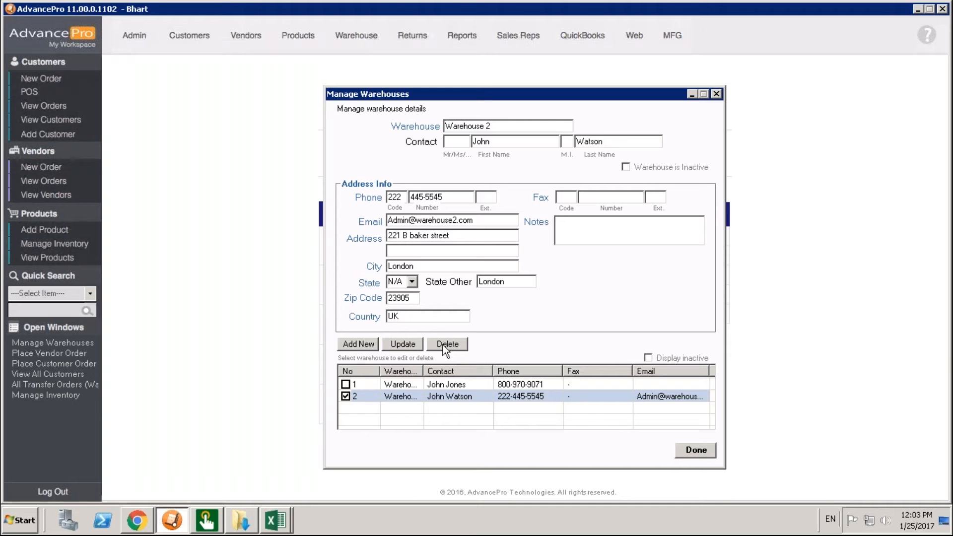
left_click(345, 385)
left_click(346, 385)
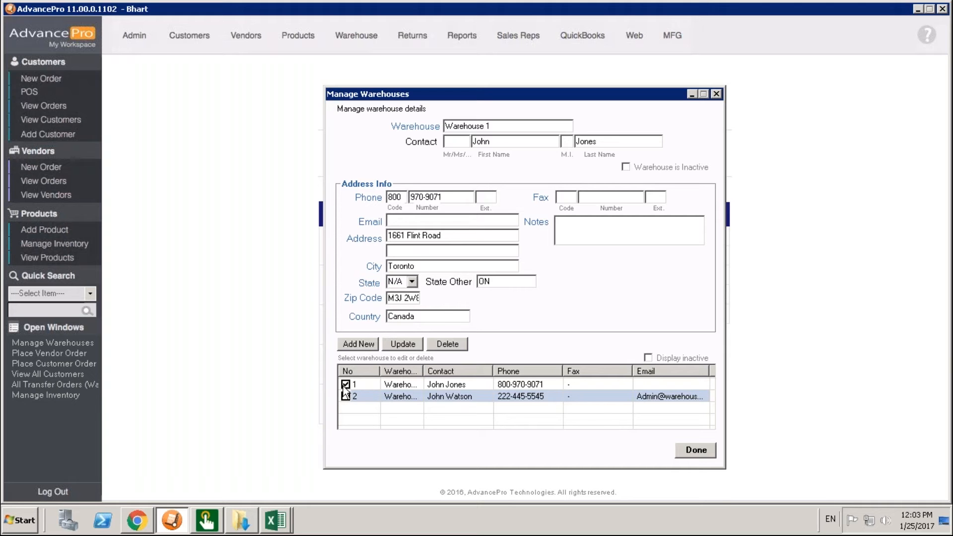
left_click(345, 397)
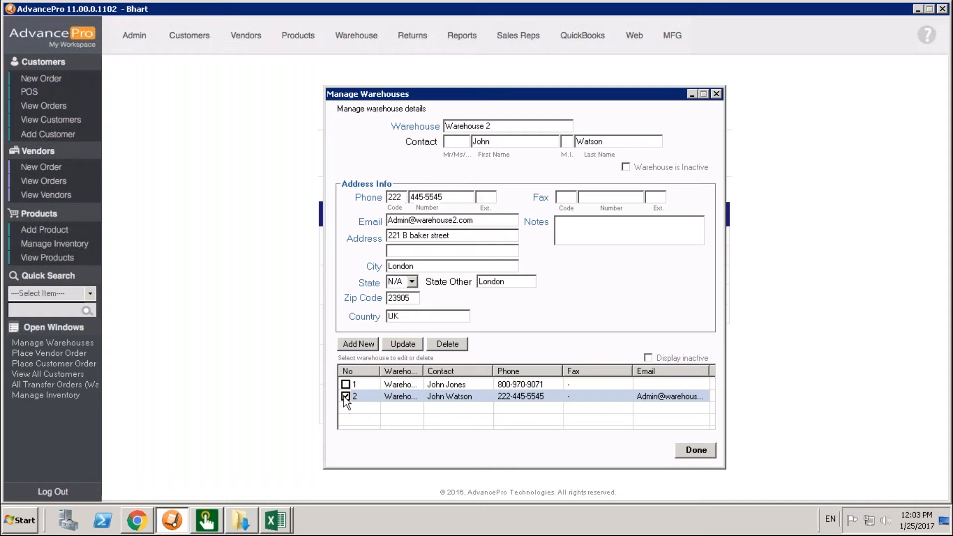
left_click(694, 450)
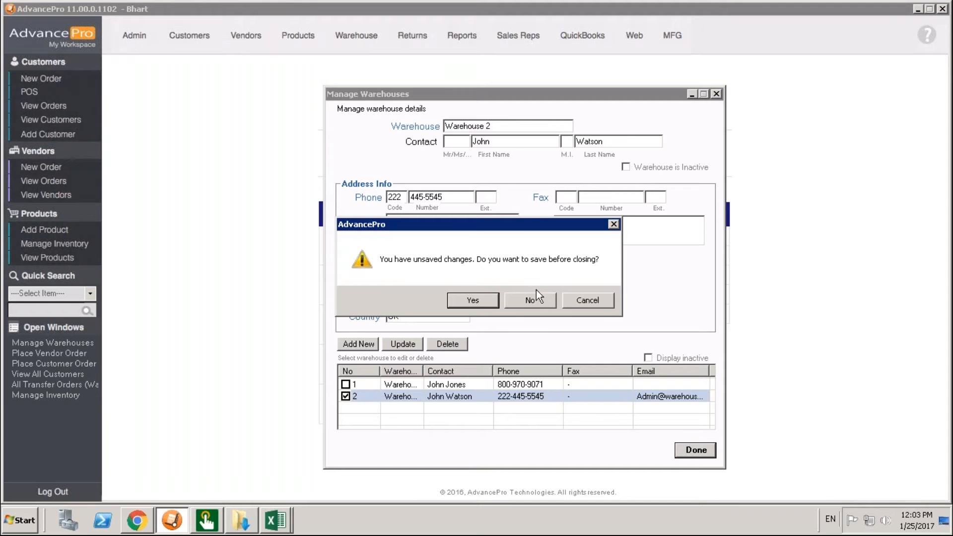
left_click(486, 300)
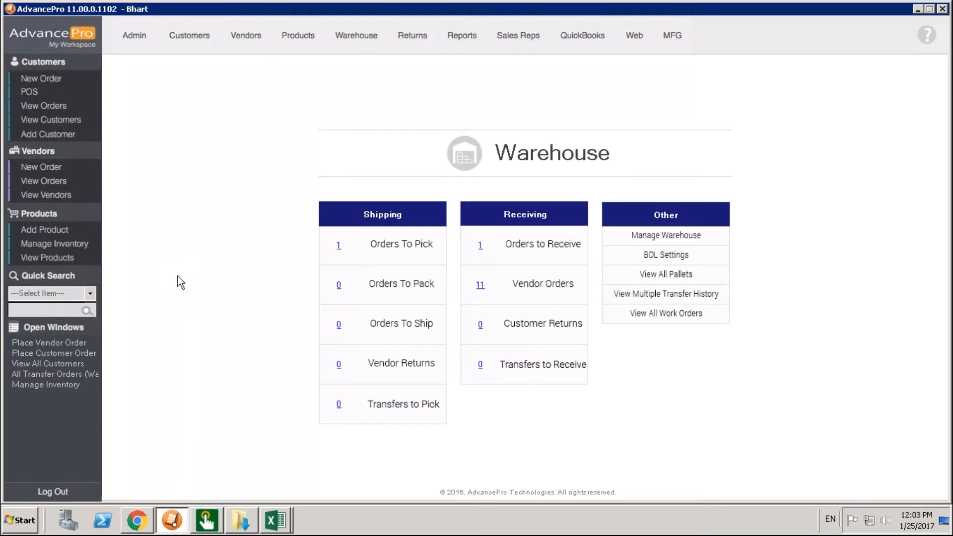
Open inventory management and compare the product stock for all warehouses, Warehouse 1 and Warehouse 2
left_click(42, 252)
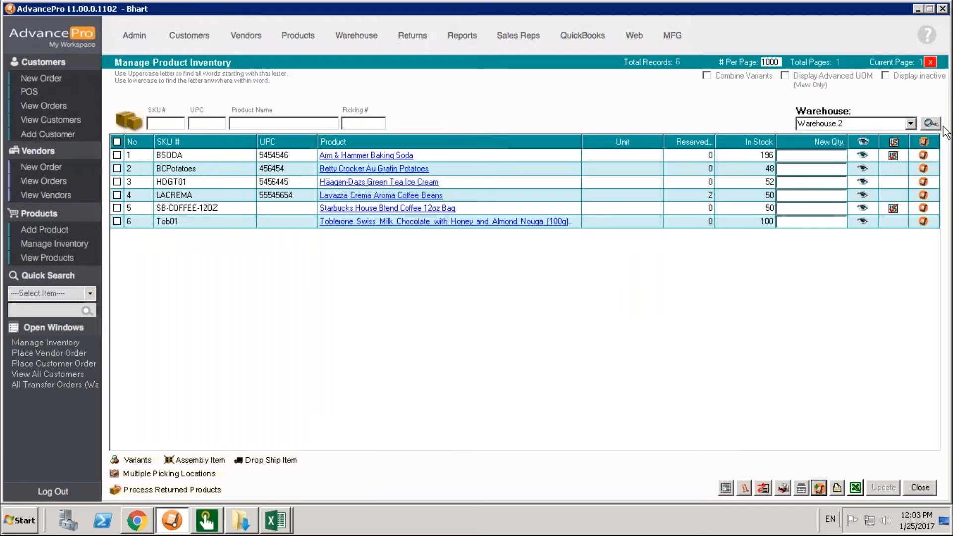
left_click(911, 123)
left_click(819, 134)
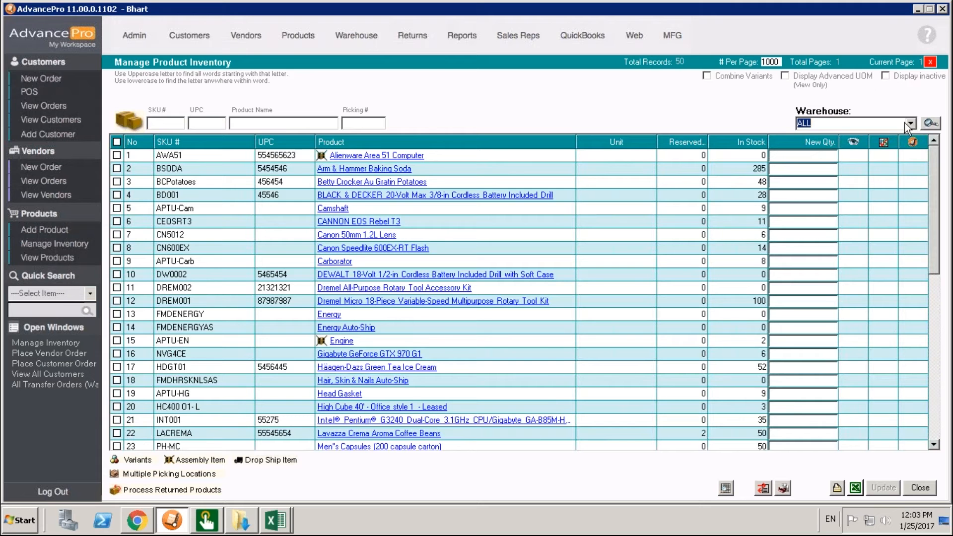
left_click(890, 125)
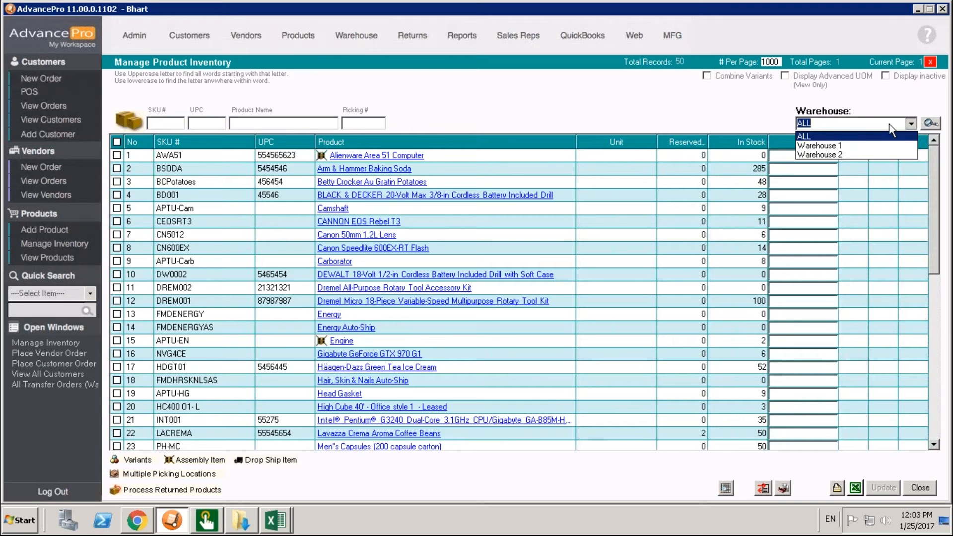
left_click(846, 146)
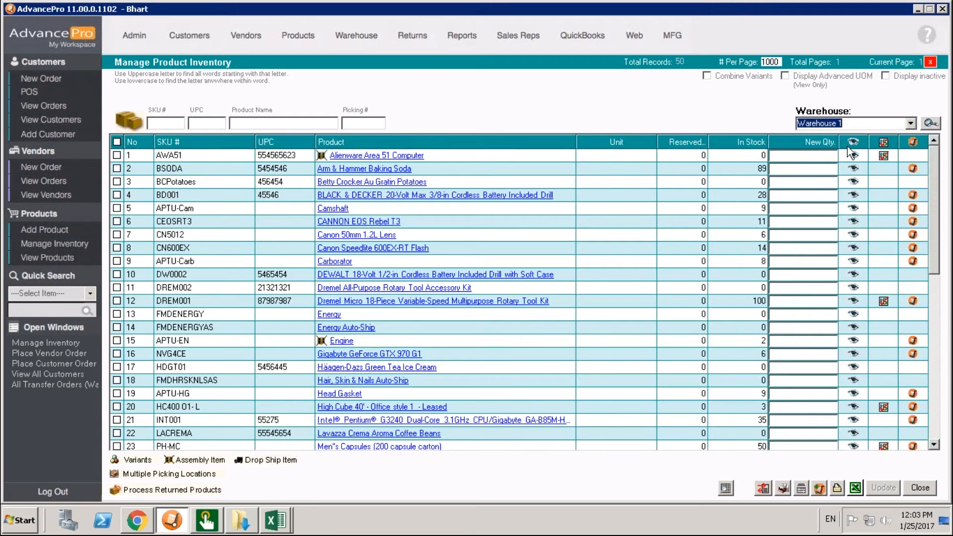
scroll(937, 238, "down", 7)
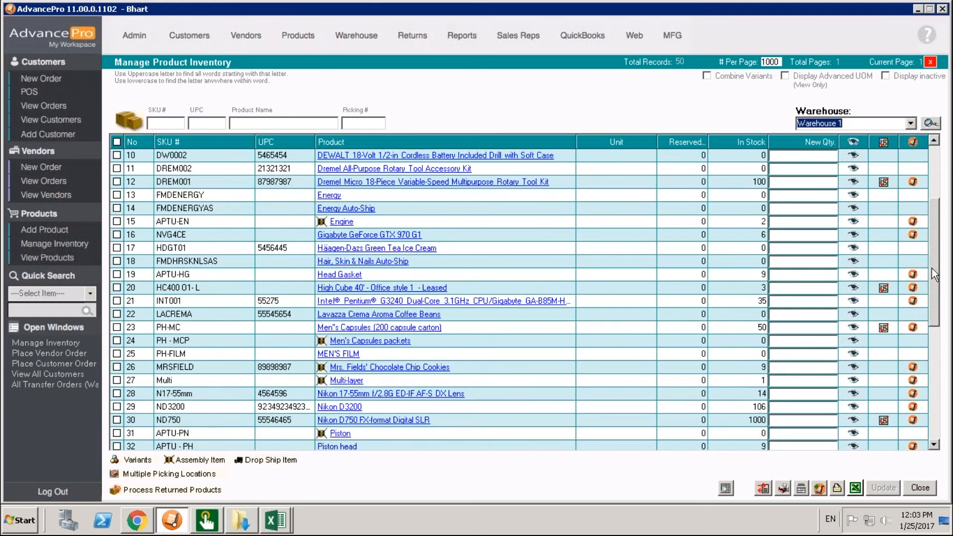
left_click(911, 125)
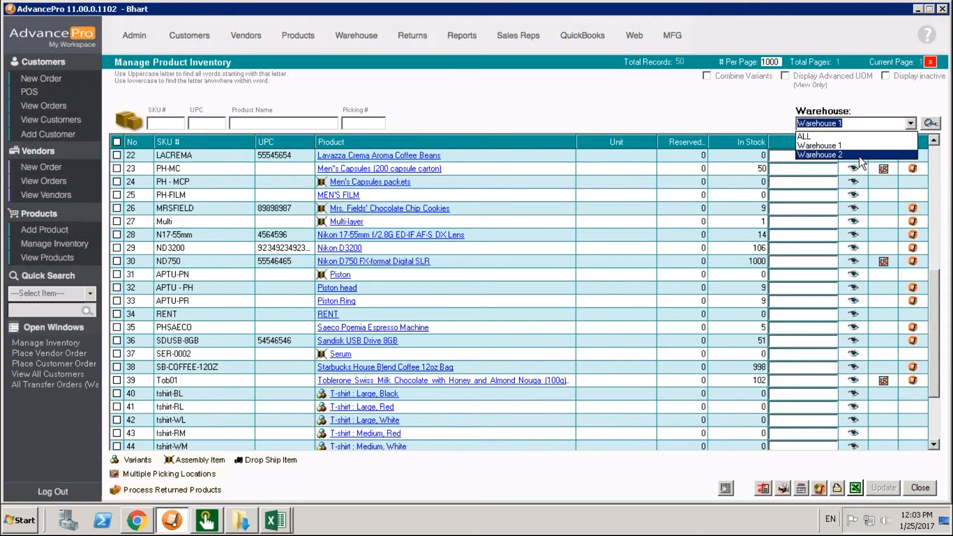
left_click(859, 156)
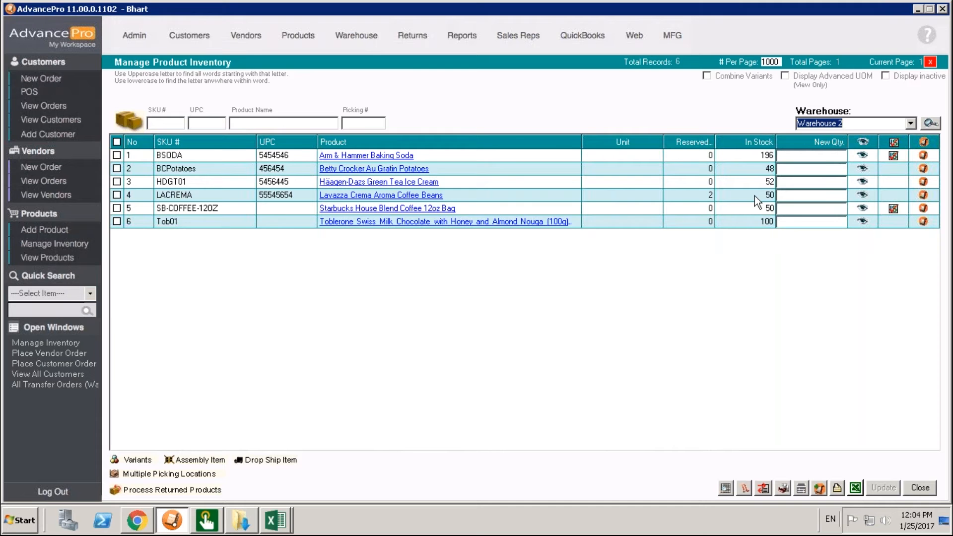
Choose Warehouse 1 as the destination for transferring the Arm & Hammer Baking Soda from Warehouse 2, and close without transferring
left_click(924, 157)
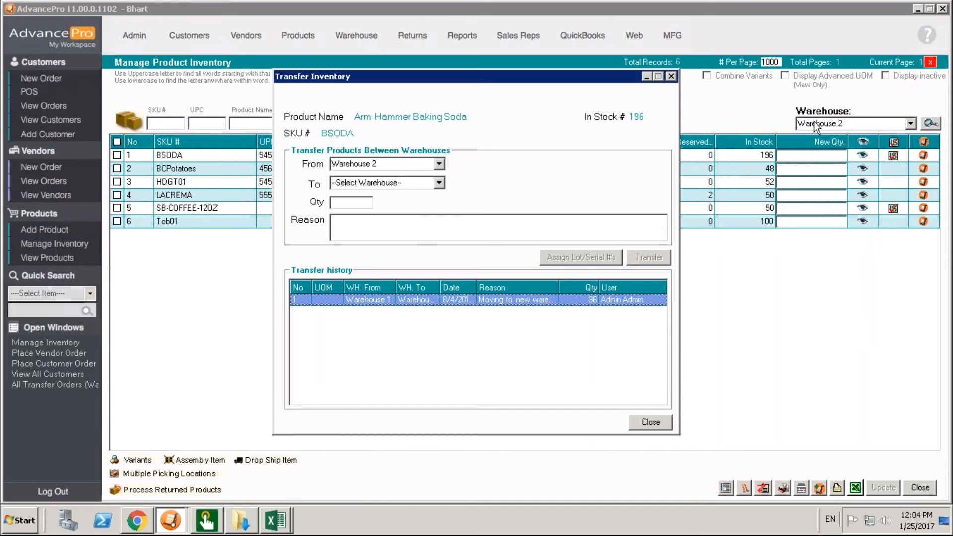
left_click(440, 183)
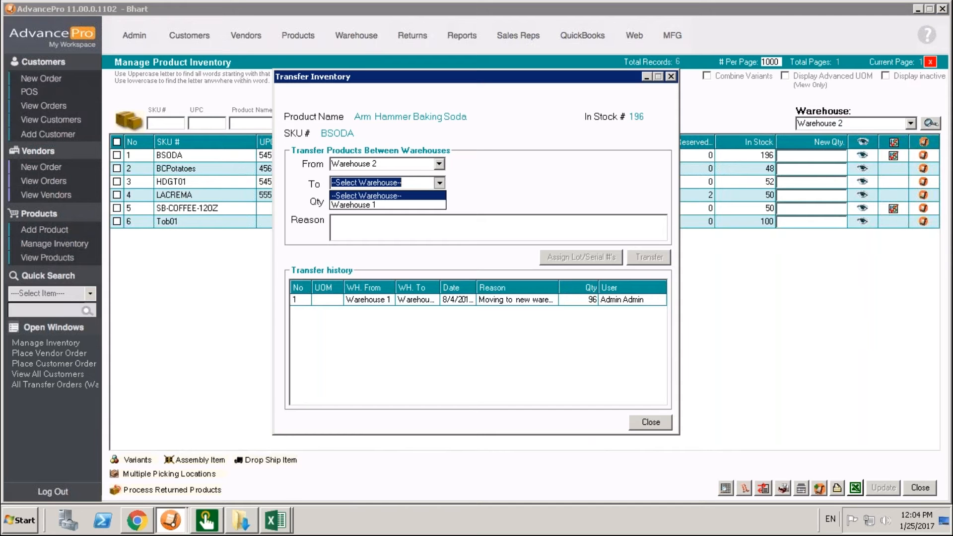
left_click(421, 206)
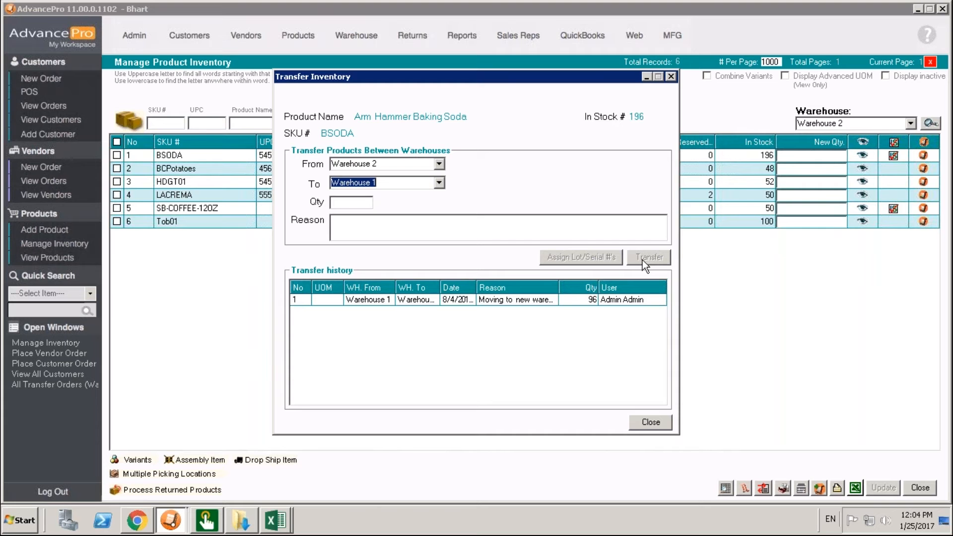
left_click(663, 424)
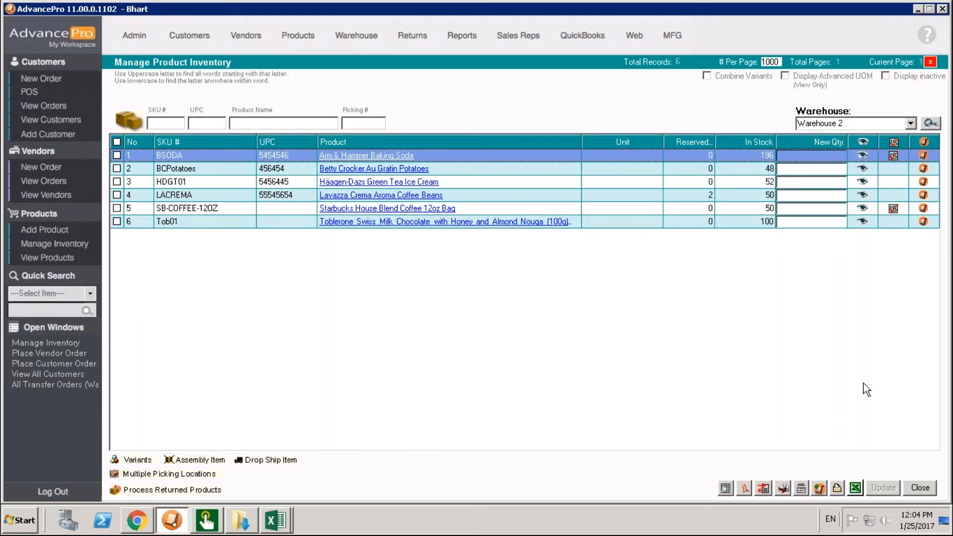
Start a multiple-product transfer order from Warehouse 2 to Warehouse 1 with type In-Transit and inventory ownership Origin, and proceed to item details
left_click(818, 492)
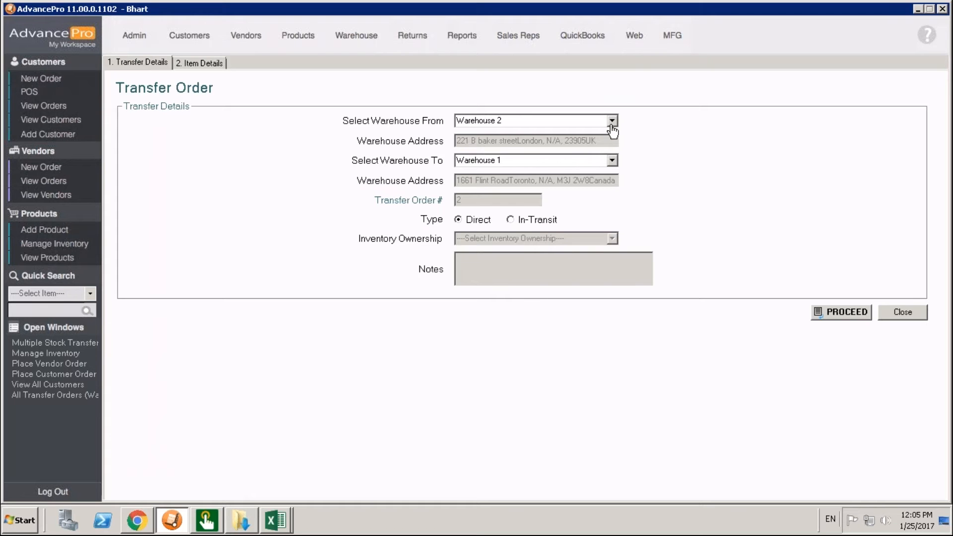
left_click(513, 221)
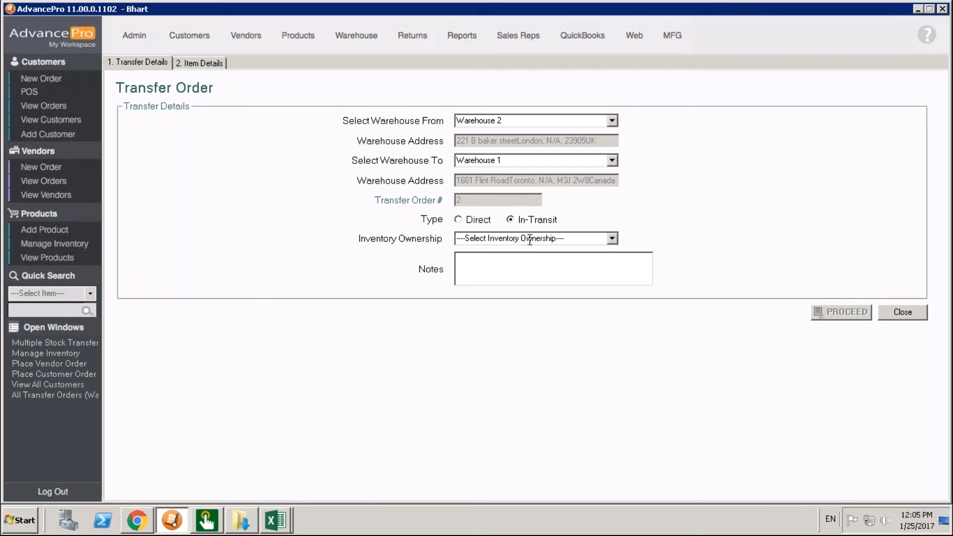
left_click(611, 240)
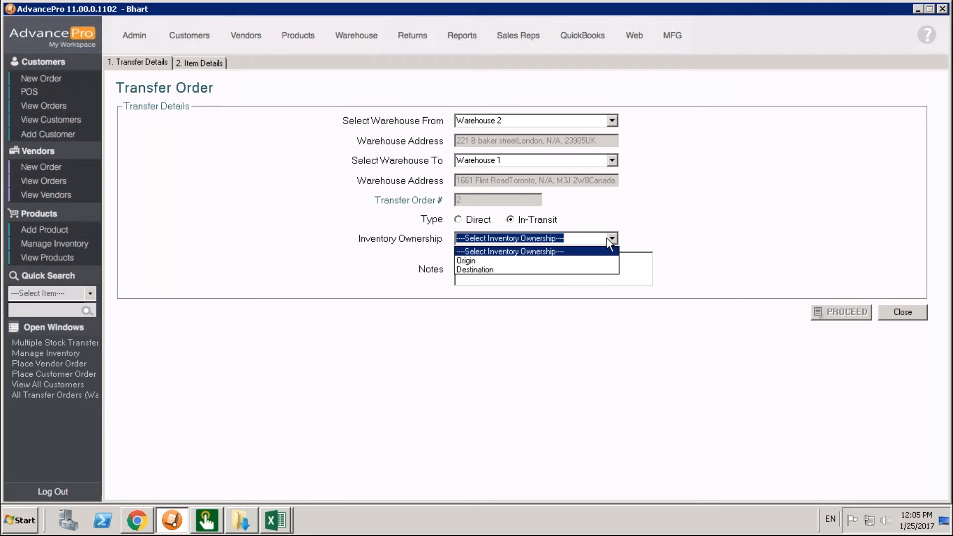
left_click(571, 264)
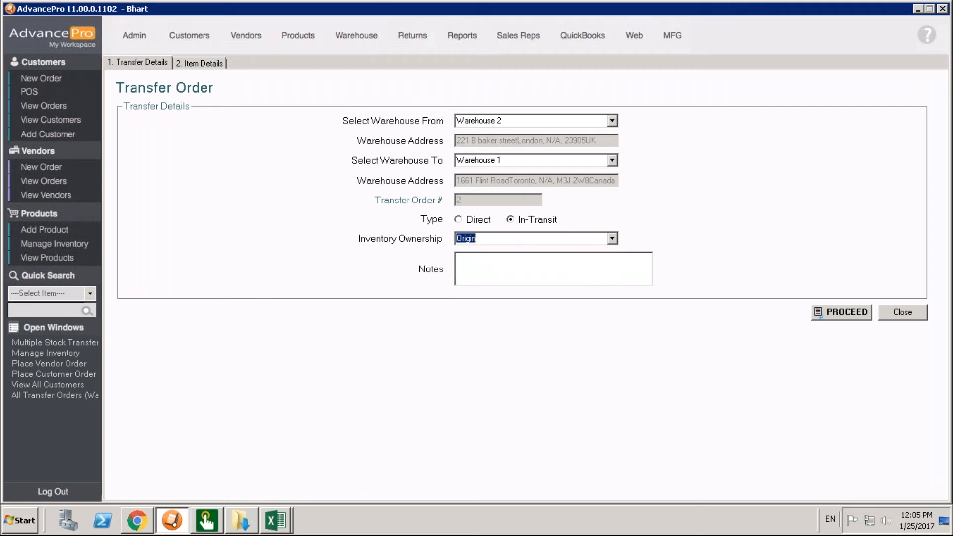
left_click(845, 311)
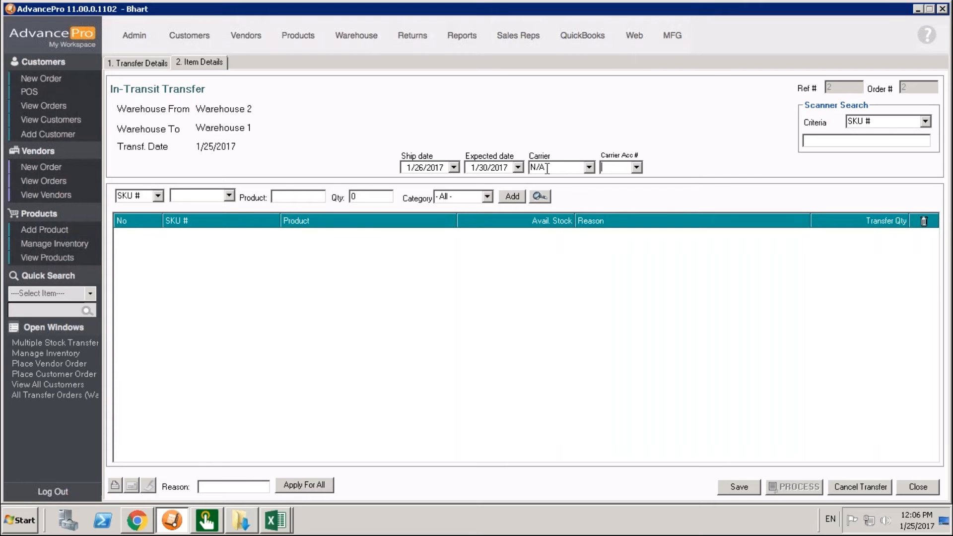
Add the products BSODA and BCPotatoes to the in-transit transfer from the product selector
left_click(538, 201)
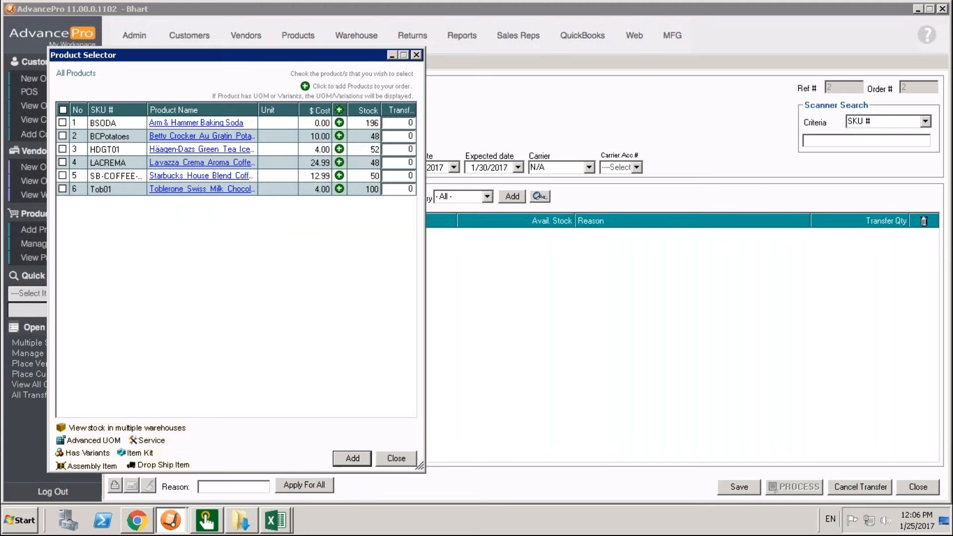
left_click(62, 123)
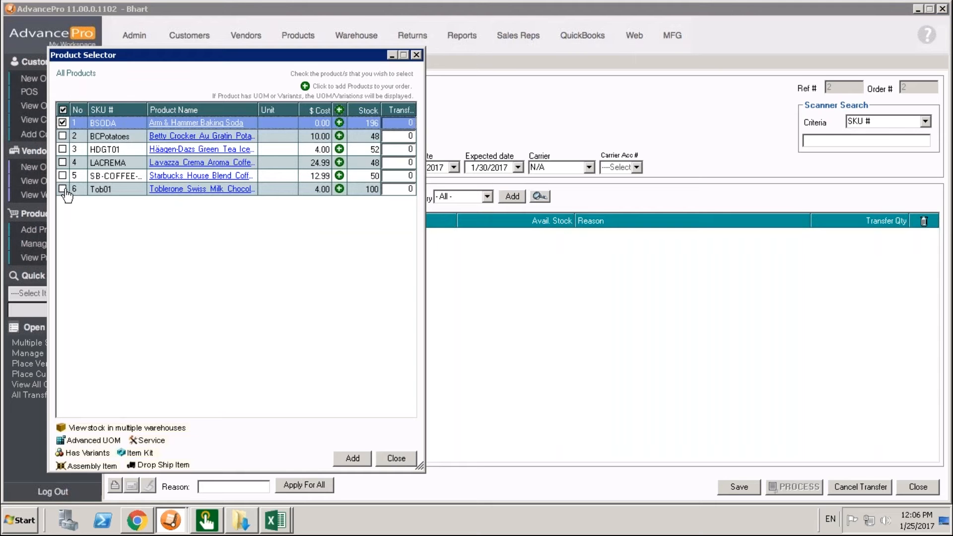
left_click(63, 136)
left_click(352, 458)
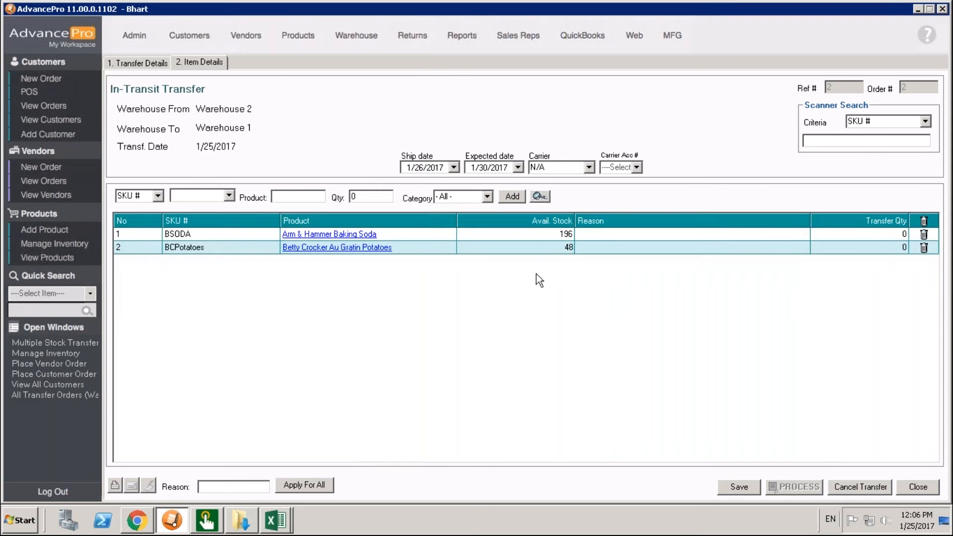
Set the transfer quantity to 10 for BSODA and 20 for BCPotatoes
left_click(841, 234)
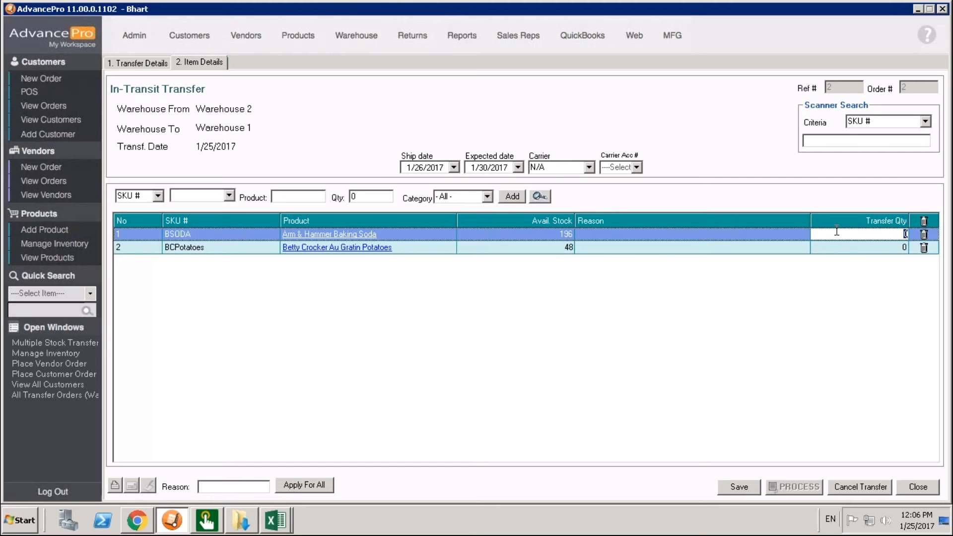
type("10")
left_click(854, 251)
type("20")
Enter "TEST Transfer" as the transfer reason and apply it to all items
left_click(729, 237)
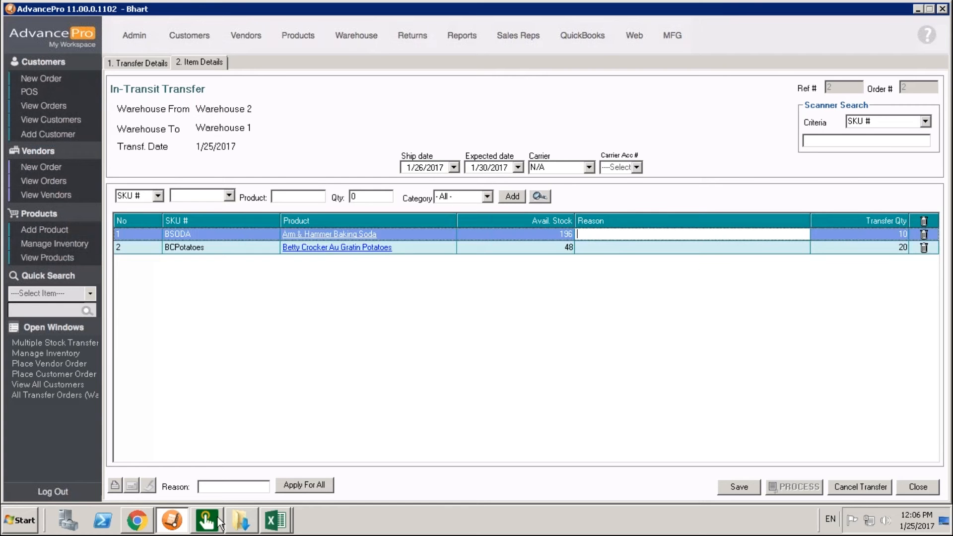
left_click(219, 487)
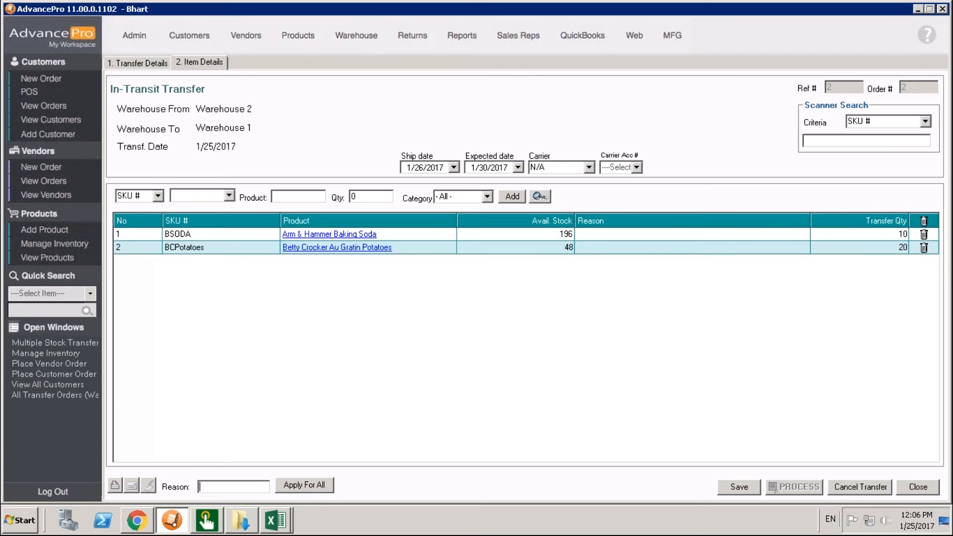
type("TEST Transfer")
left_click(288, 487)
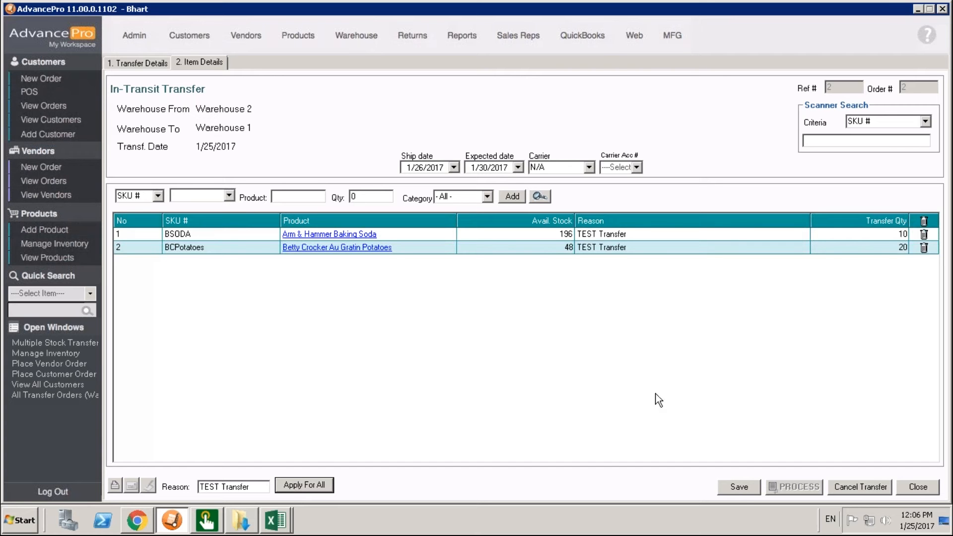
Save and process the in-transit transfer, then close the transfer confirmation
left_click(752, 489)
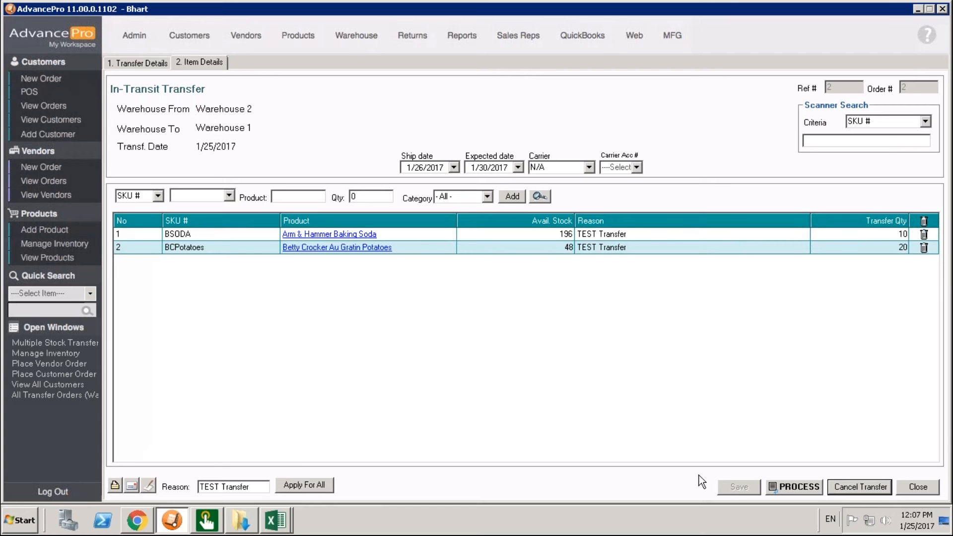
left_click(784, 490)
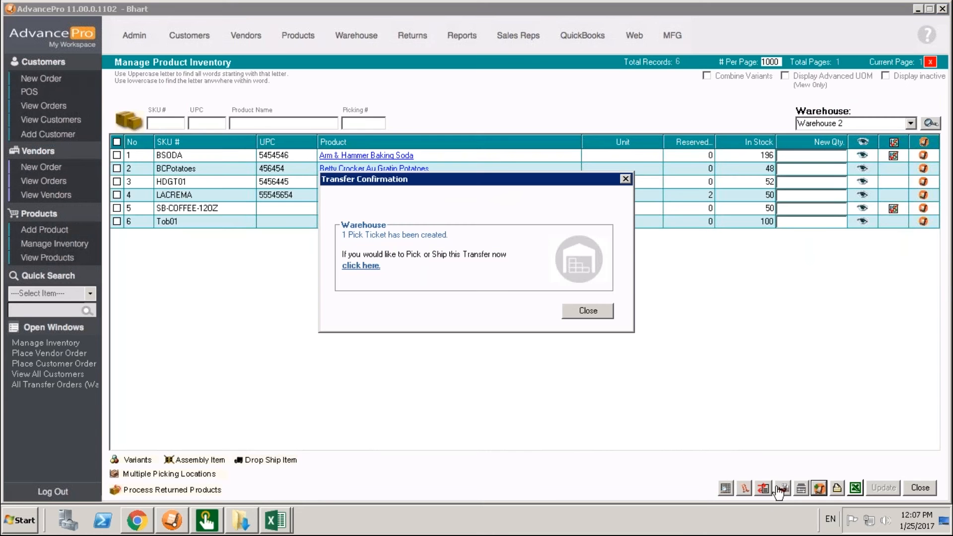
left_click(588, 312)
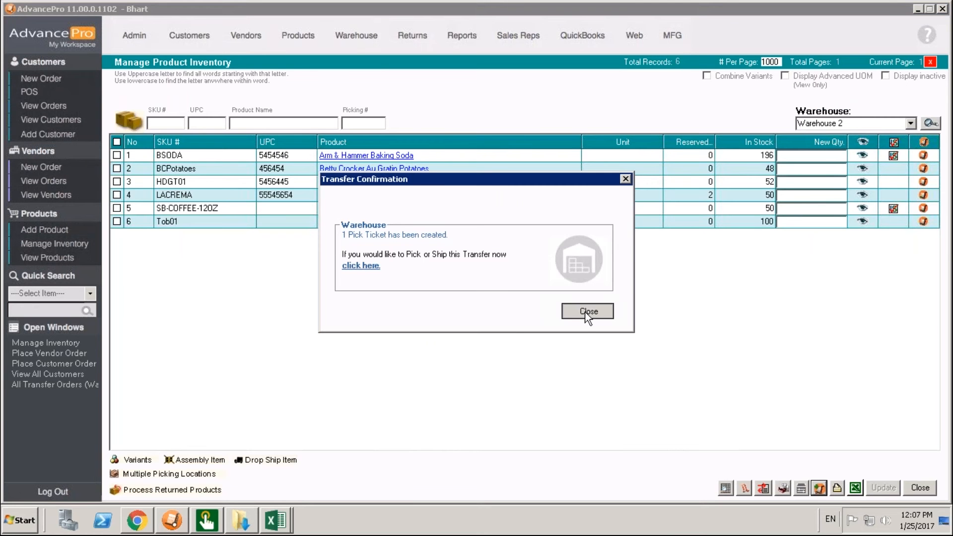
Go to the warehouse's list of transfers to pick and open the transfer order from Warehouse 2
left_click(351, 40)
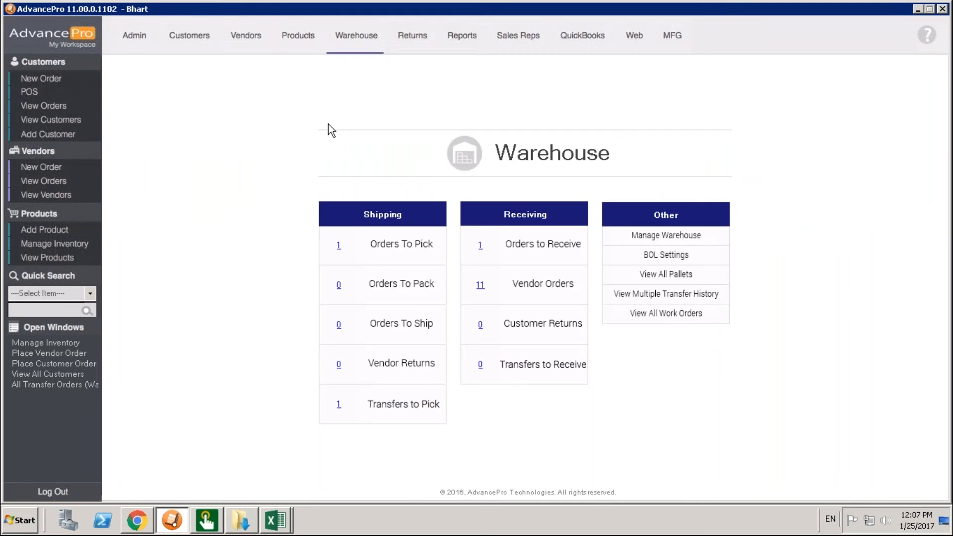
left_click(338, 405)
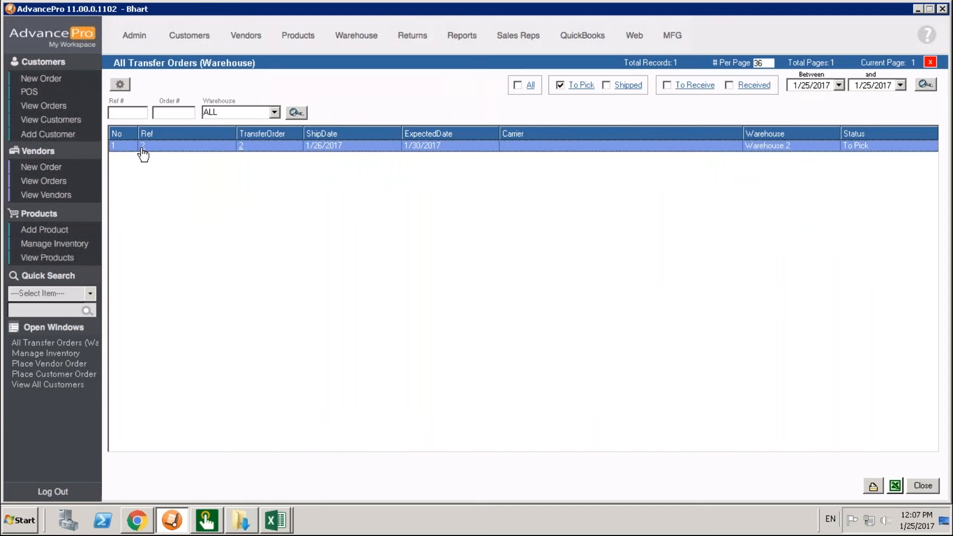
left_click(240, 147)
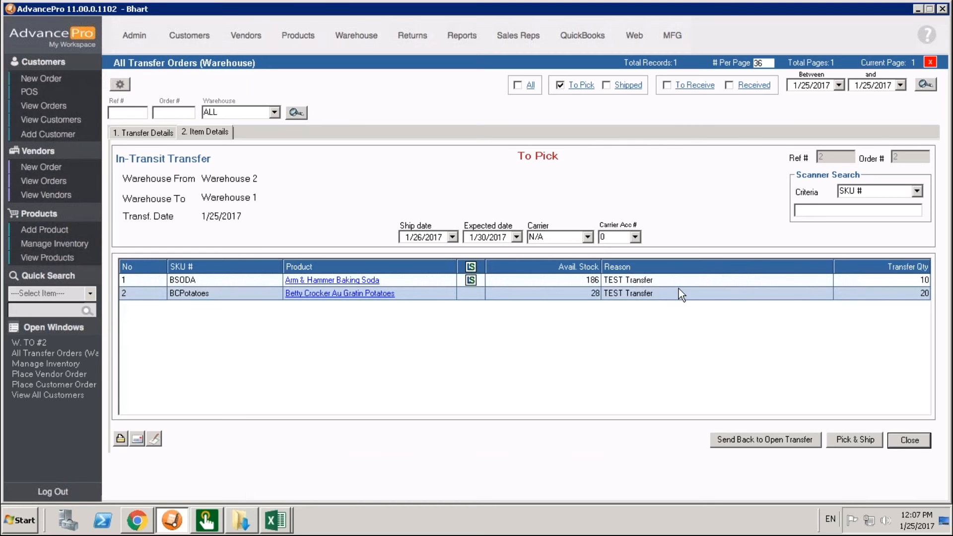
Check the serial number assignment for BSODA and the scanner search criteria, and pick and ship the transfer order
left_click(470, 280)
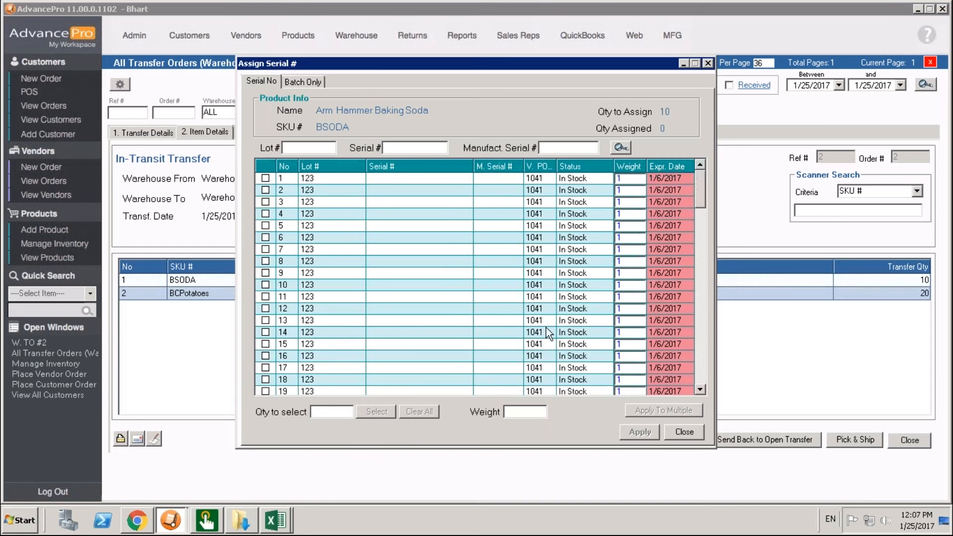
left_click(685, 432)
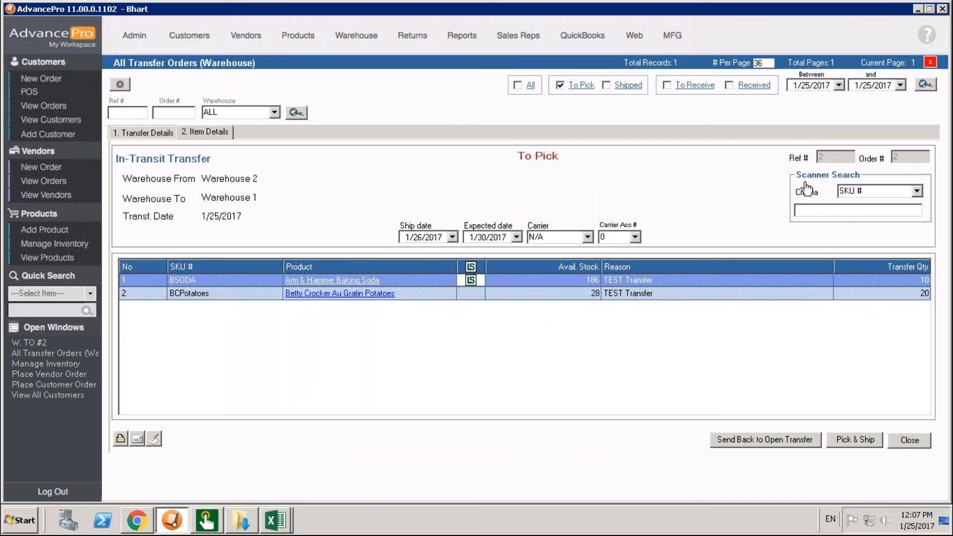
left_click(918, 191)
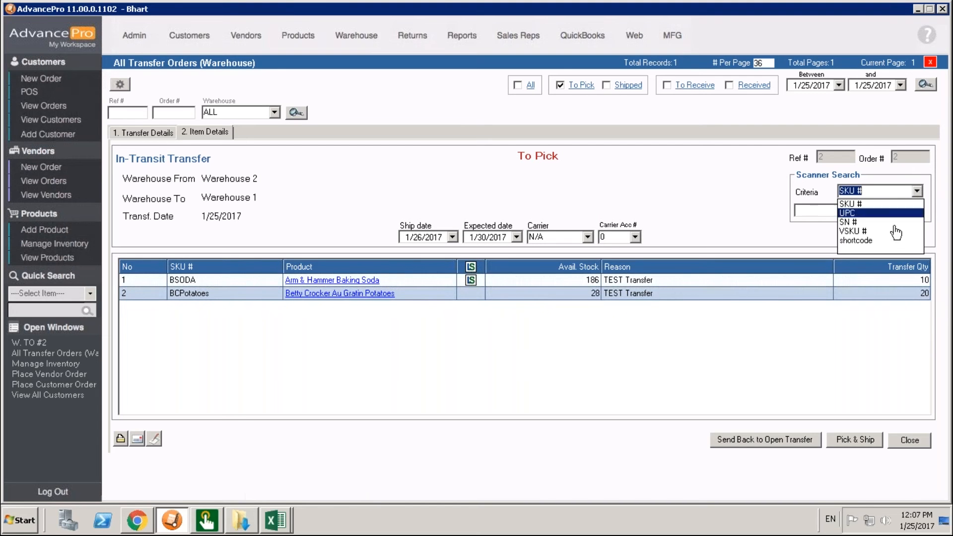
left_click(816, 338)
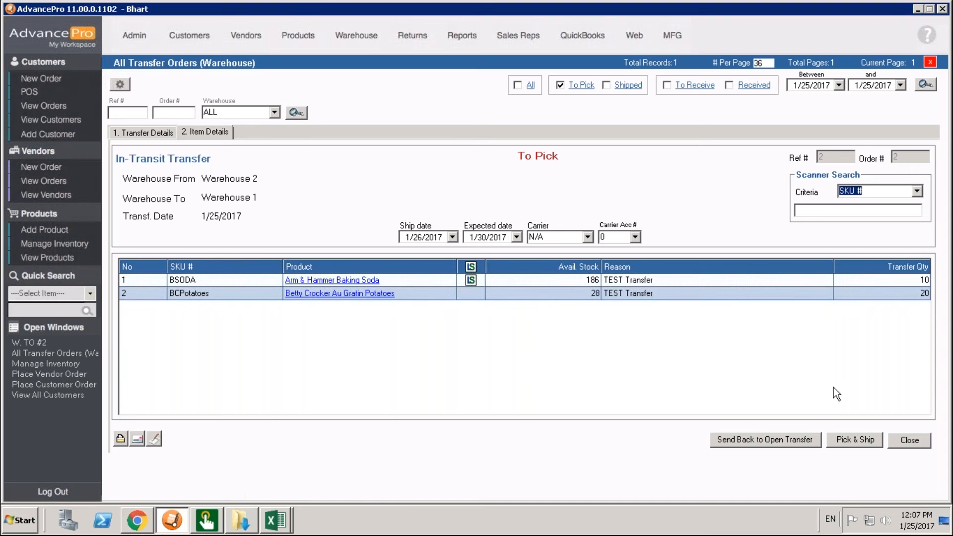
left_click(855, 440)
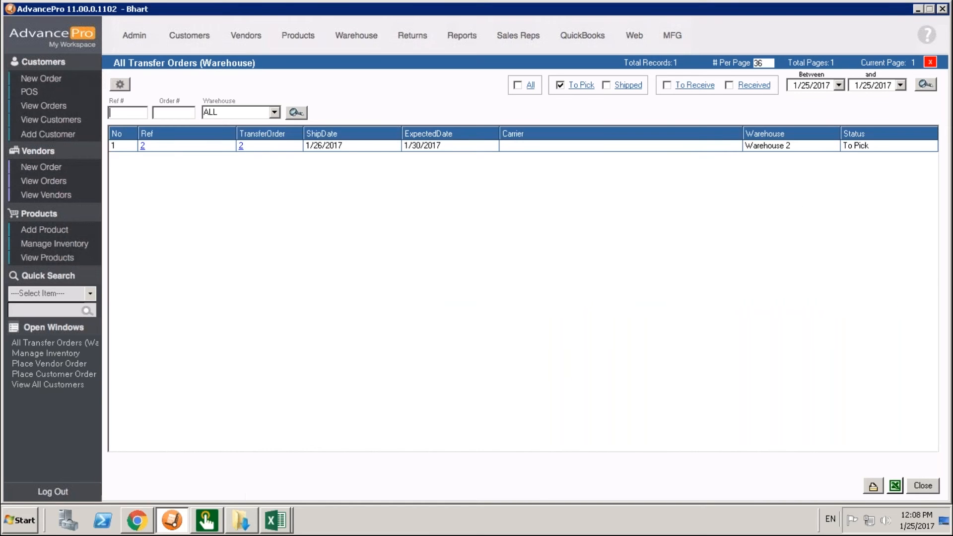
Open the order from the warehouse's transfers to receive and receive the full quantity of both items
left_click(347, 40)
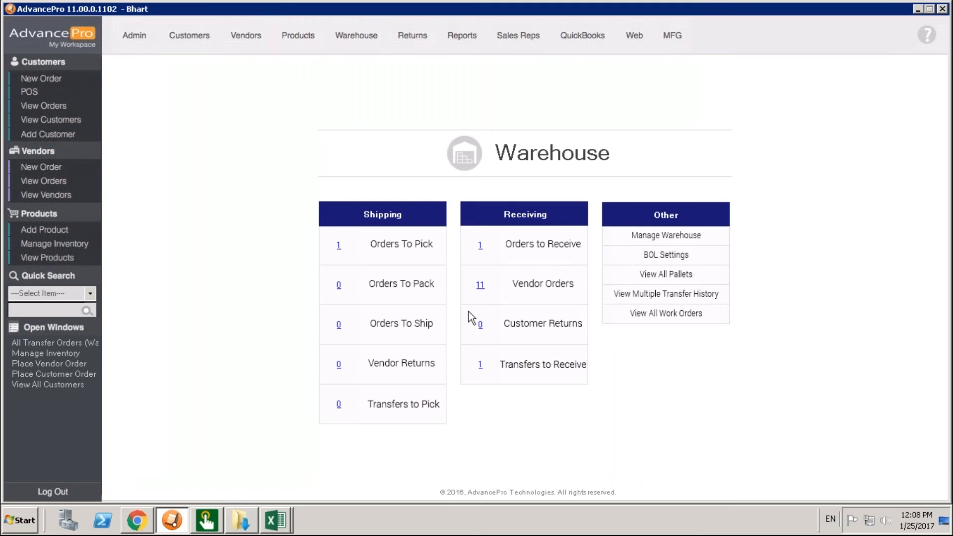
left_click(481, 368)
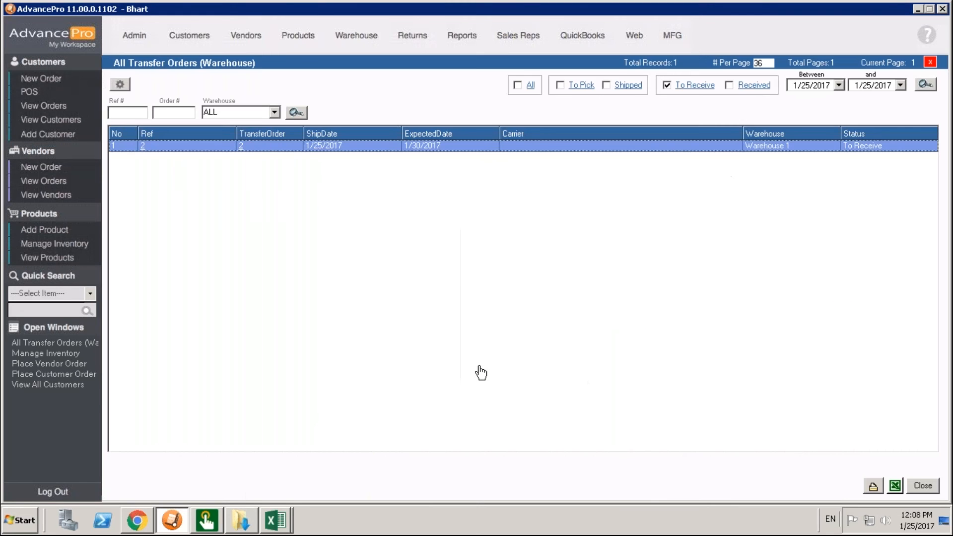
left_click(247, 147)
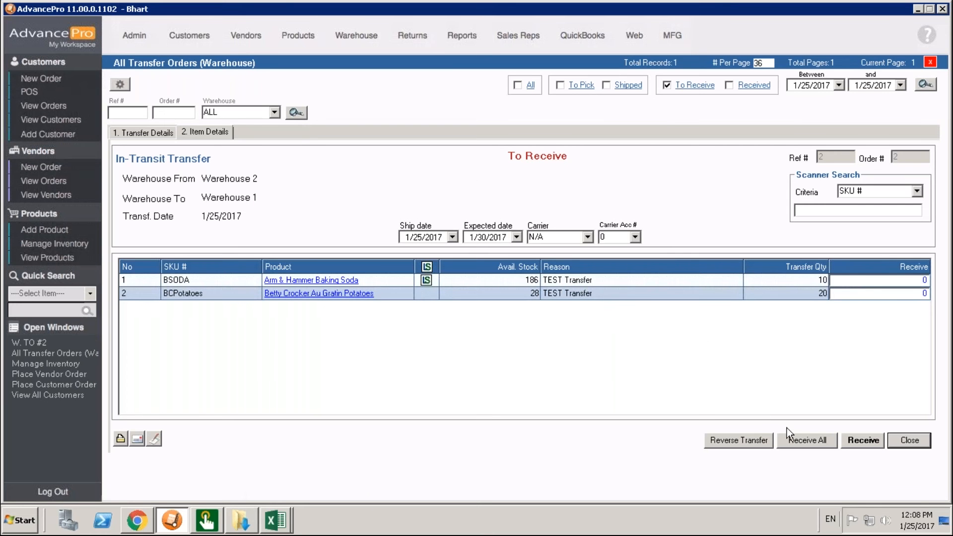
left_click(795, 439)
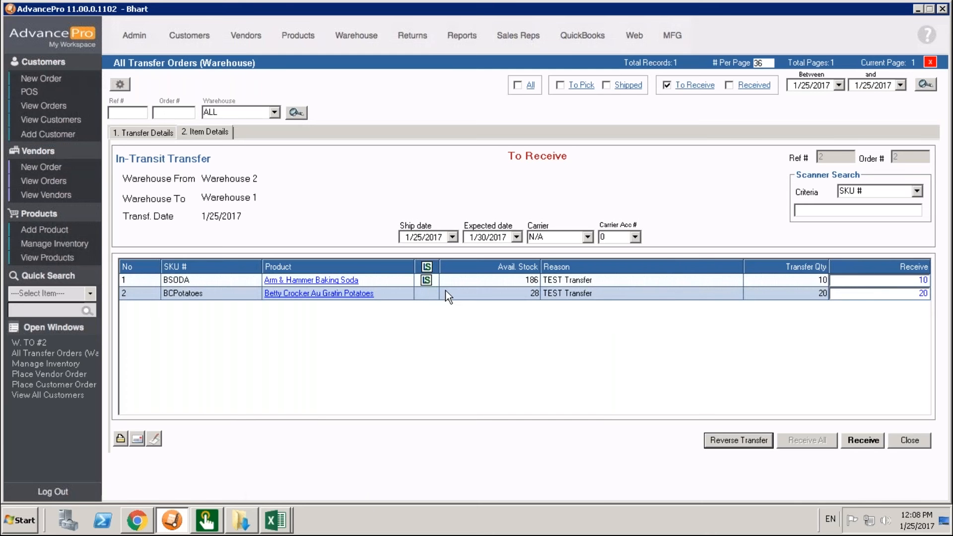
left_click(864, 441)
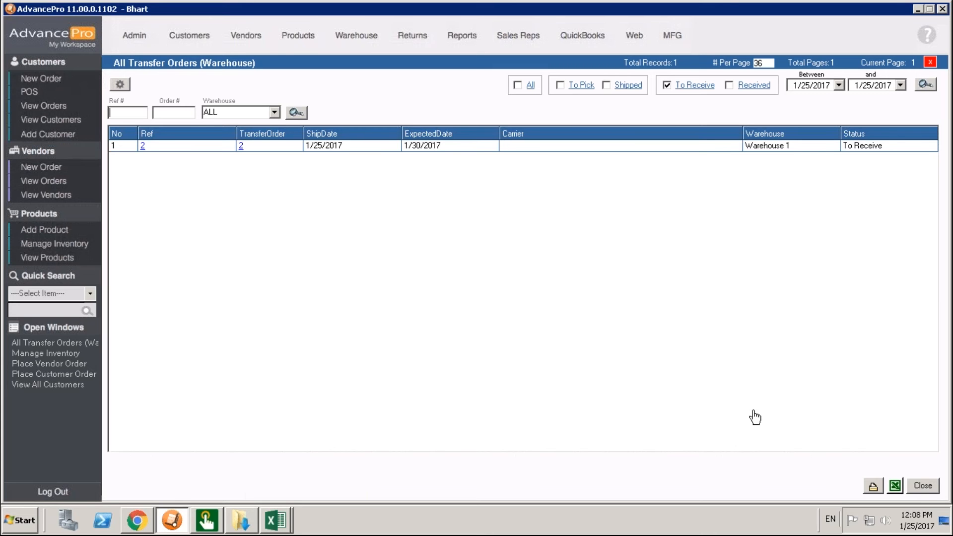
Set the default shipping warehouse of customer BUYCO to Warehouse 2 and save the customer record
left_click(188, 40)
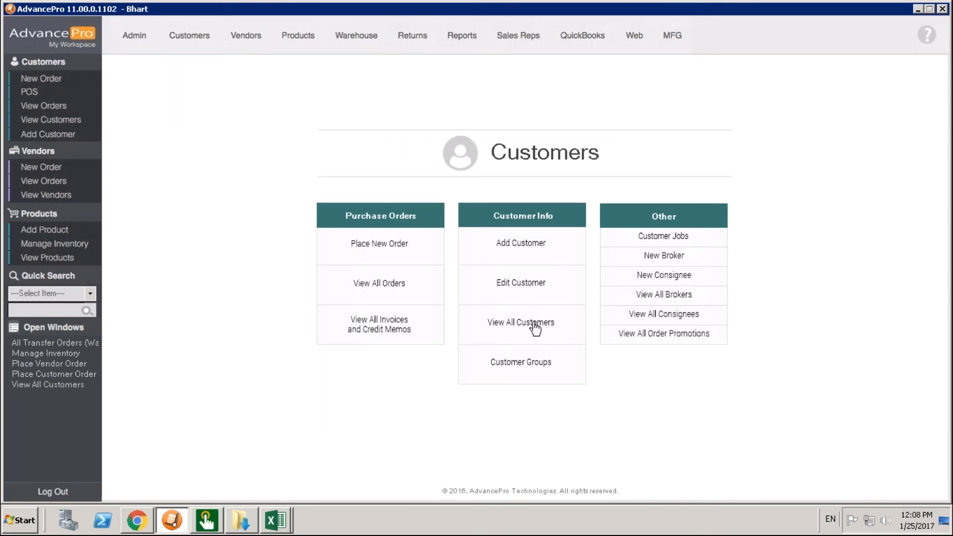
left_click(536, 324)
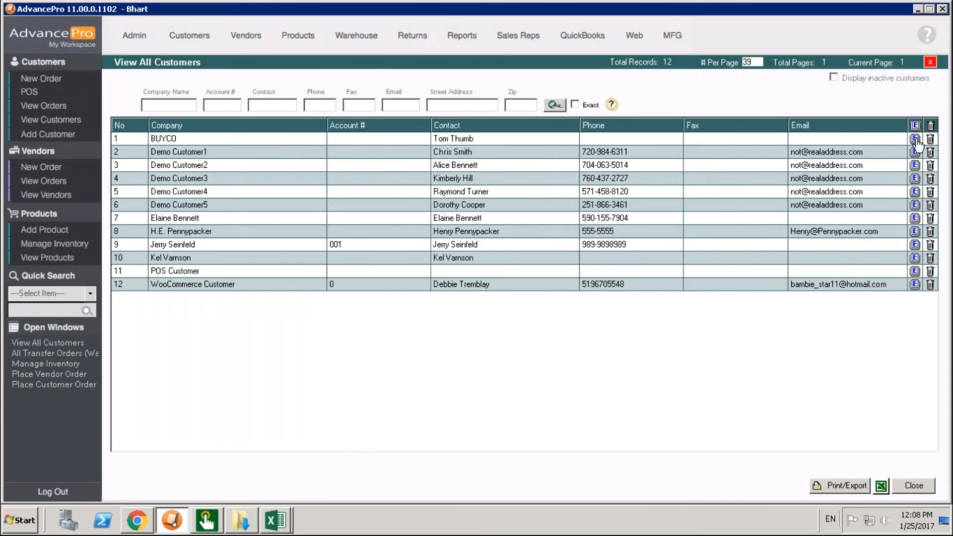
left_click(915, 141)
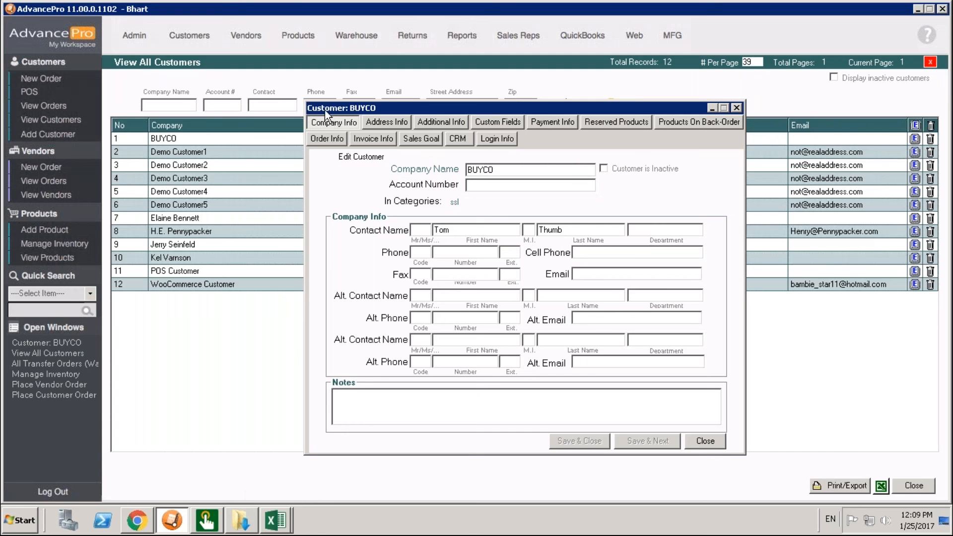
left_click(460, 123)
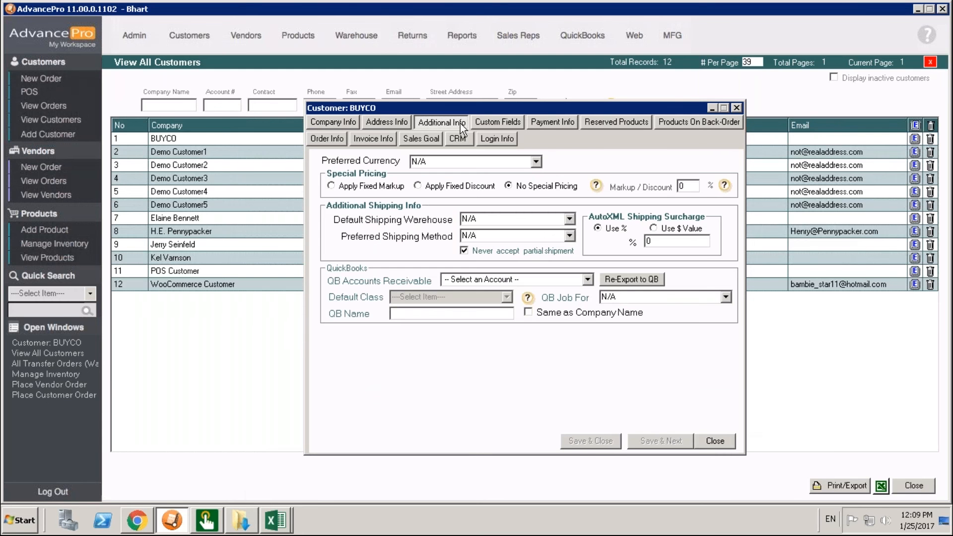
left_click(571, 221)
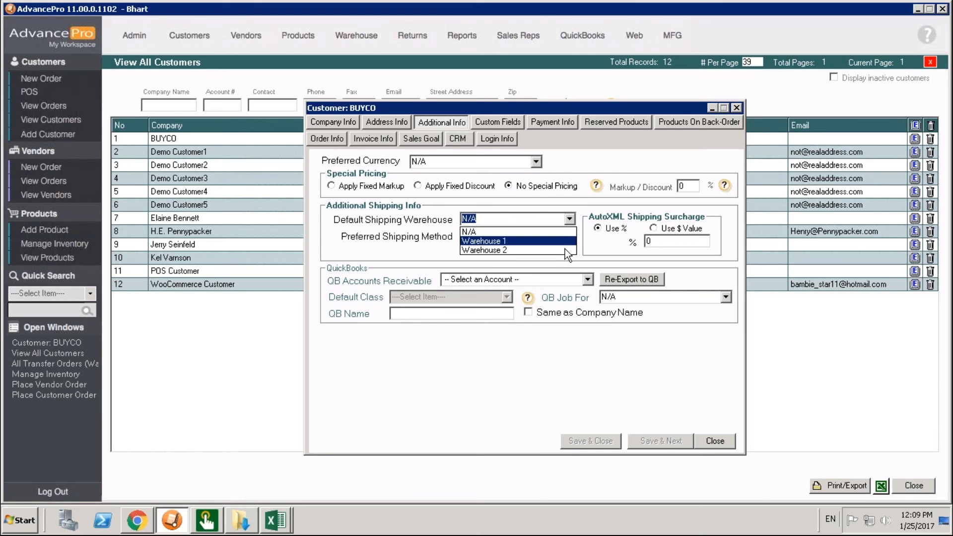
left_click(529, 251)
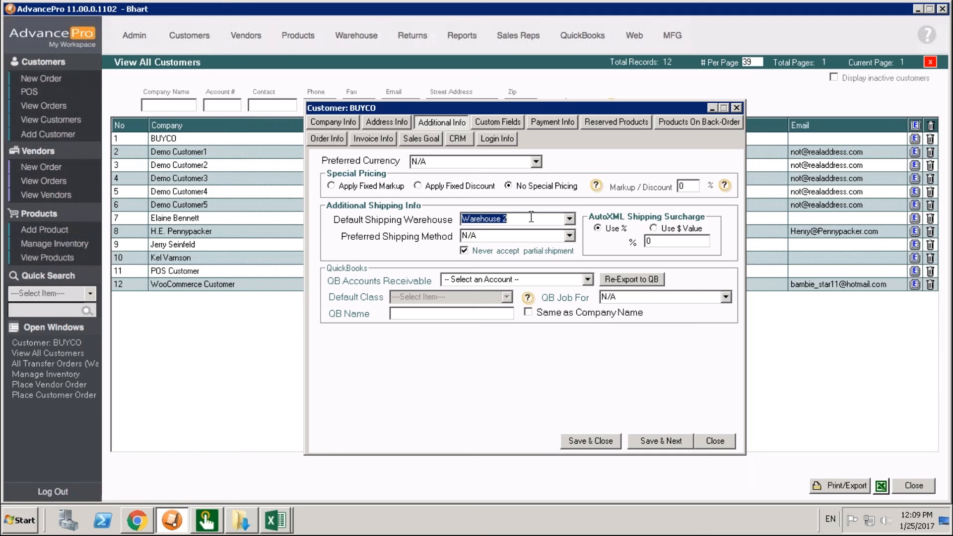
left_click(608, 446)
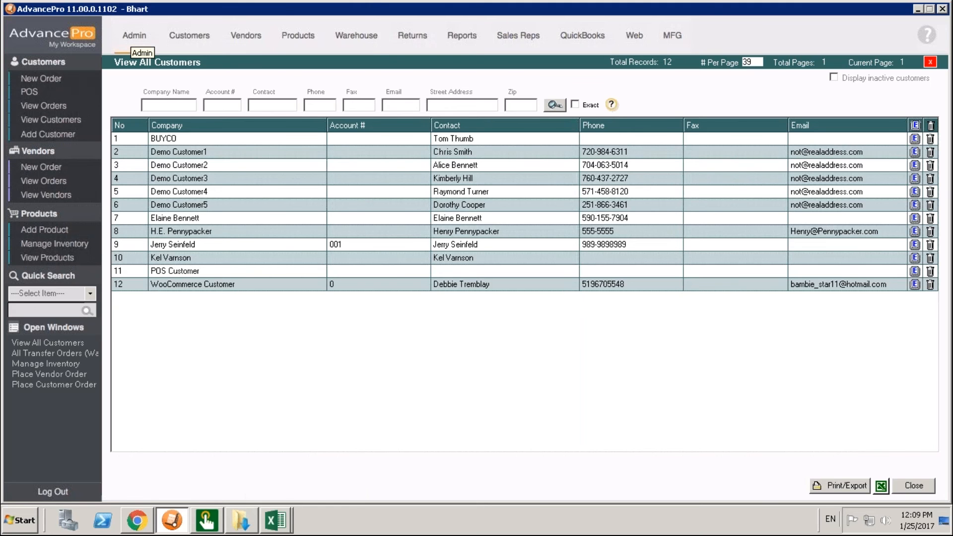
Examine the default warehouse setting of the Admin account in the site administrators, and close the administrator window
left_click(134, 35)
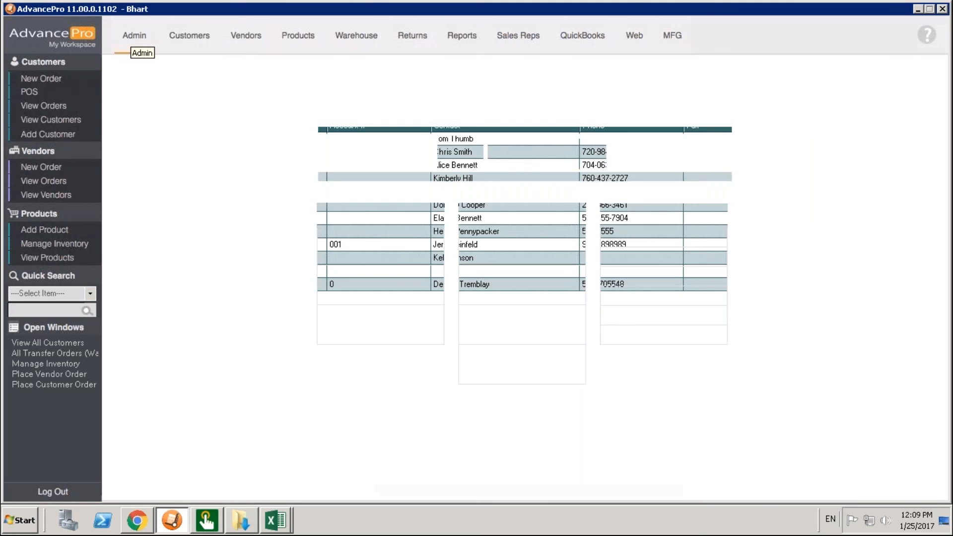
left_click(396, 295)
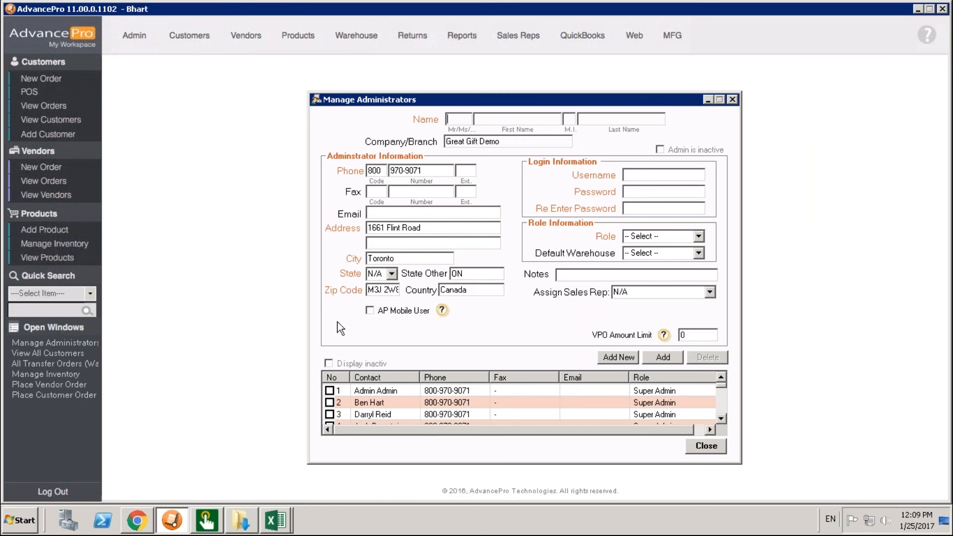
left_click(333, 391)
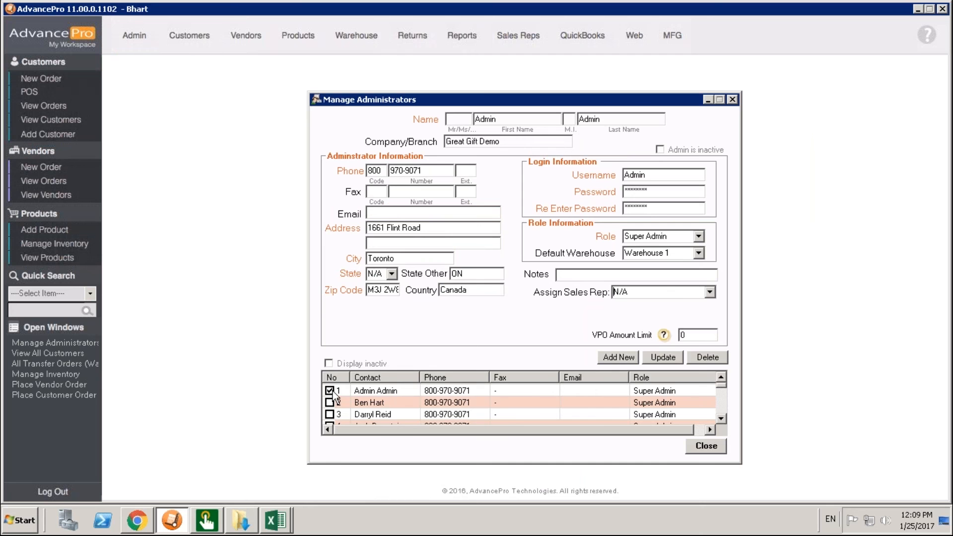
left_click(699, 254)
left_click(700, 254)
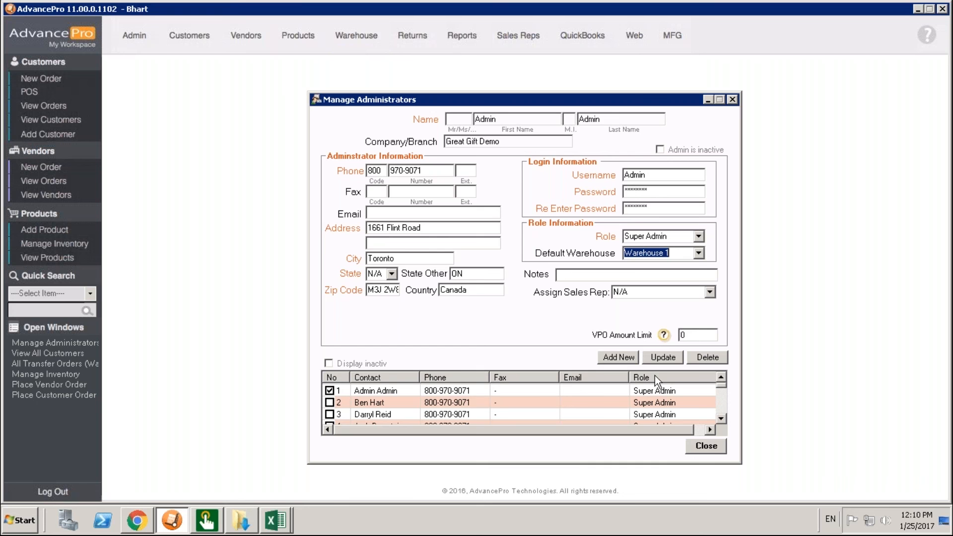
left_click(711, 445)
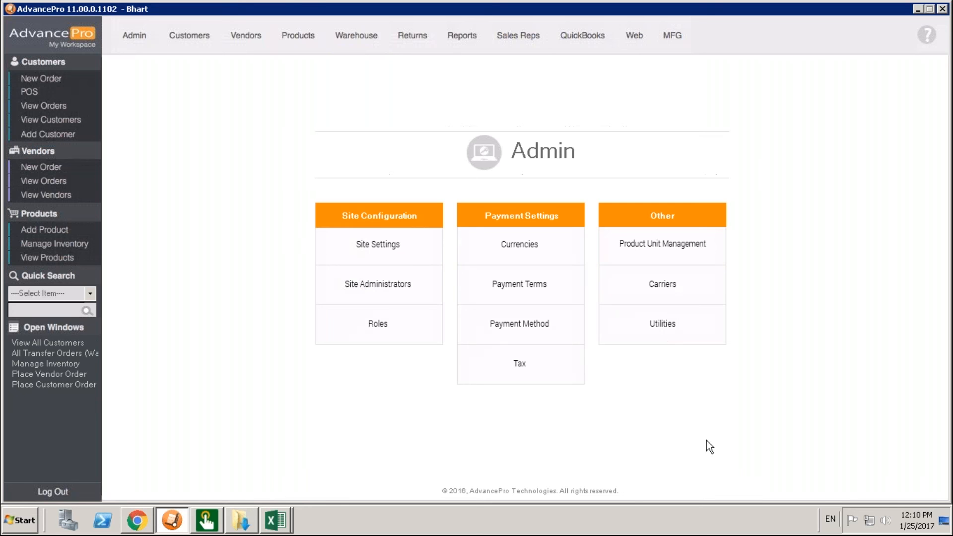
Start a new customer purchase order for Demo Customer1 and proceed to the order details
left_click(67, 81)
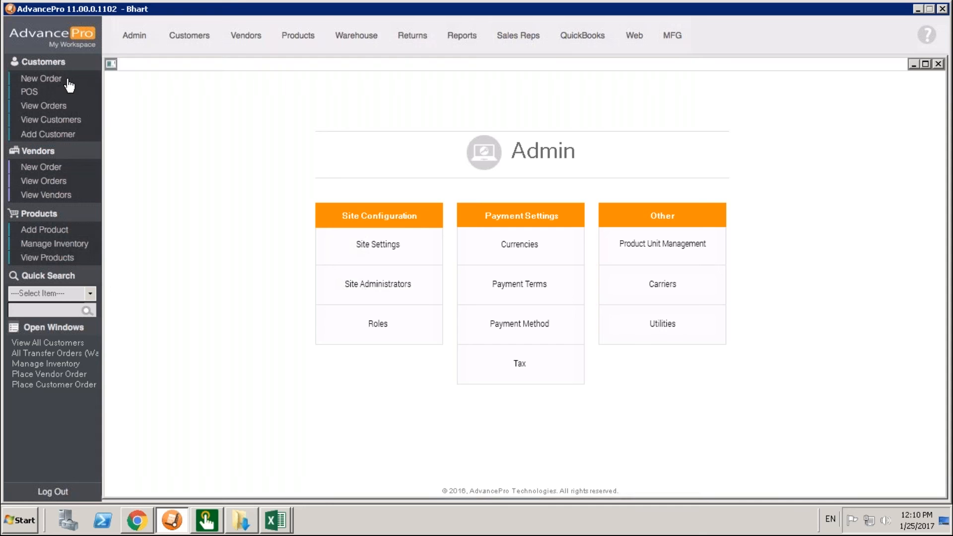
left_click(597, 138)
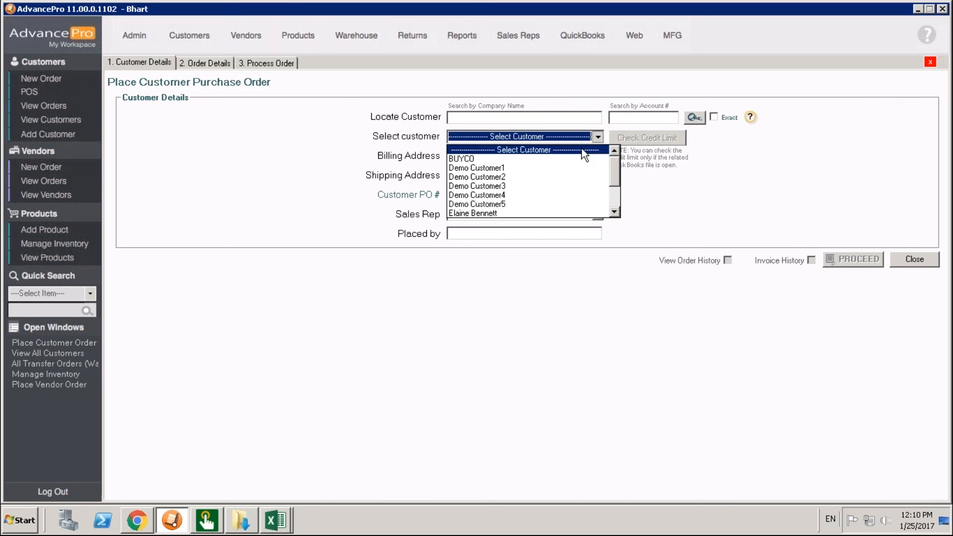
left_click(496, 168)
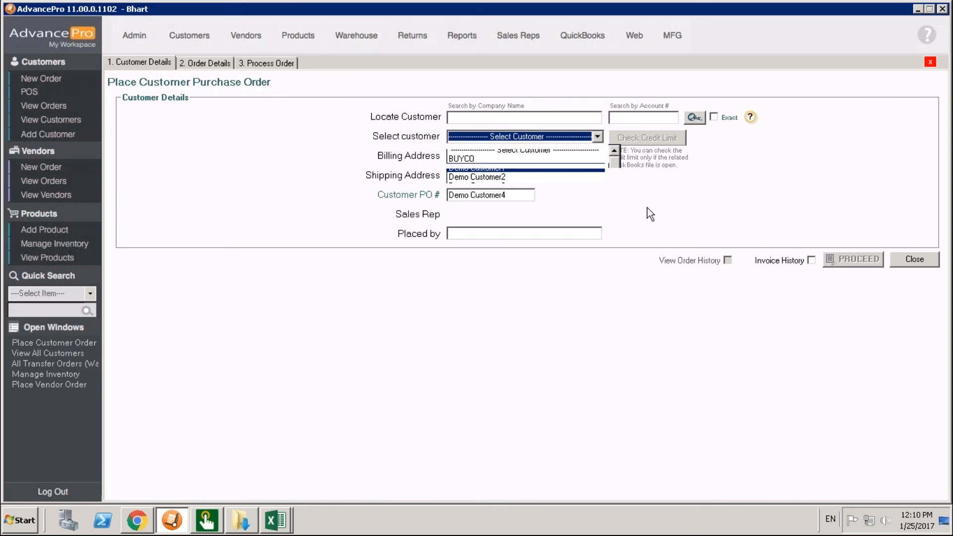
left_click(852, 259)
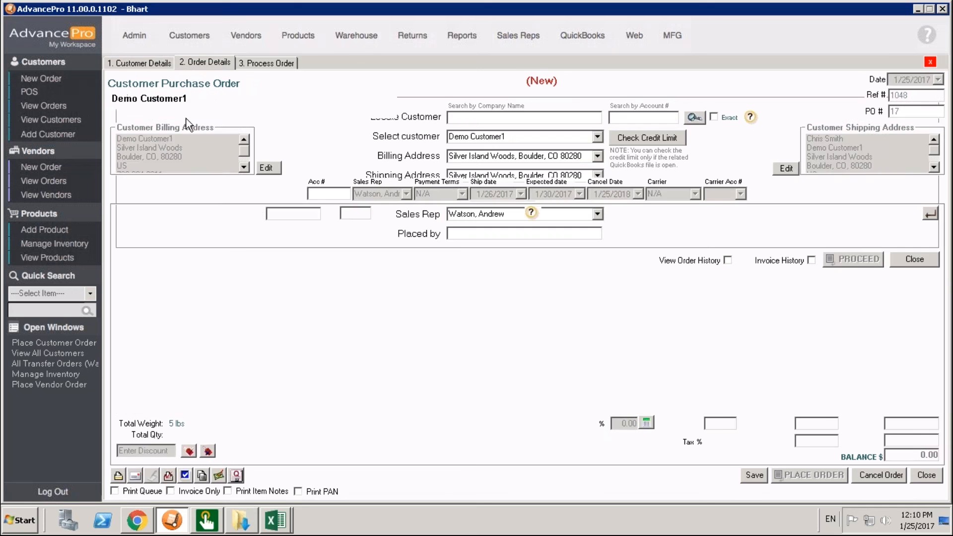
Add the Camshaft and the Canon Speedlite 600EX-RT Flash to the customer order and save it
left_click(510, 212)
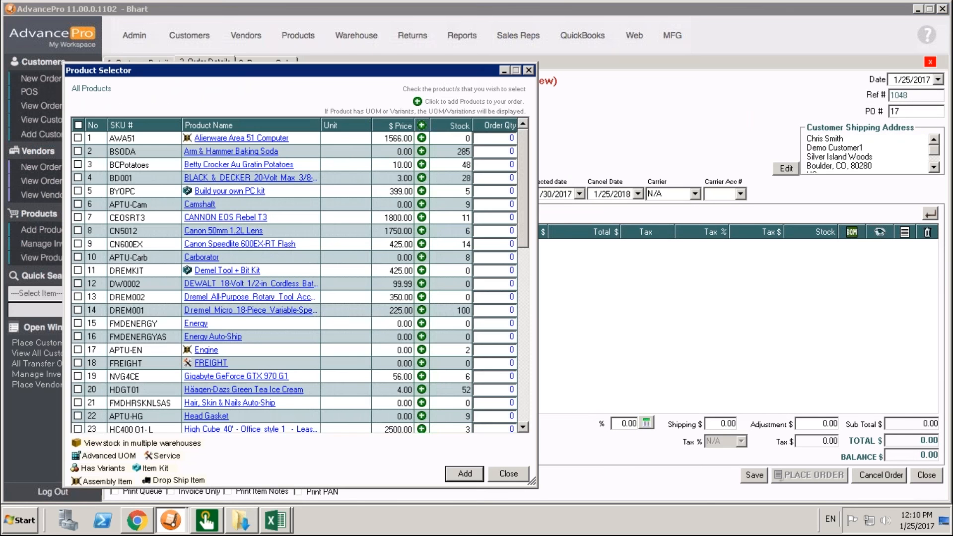
left_click(77, 204)
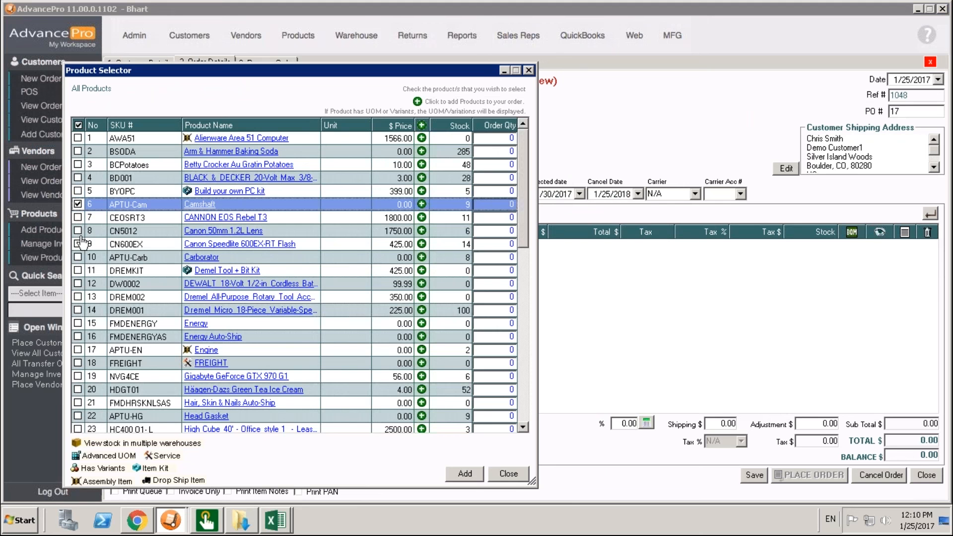
left_click(77, 244)
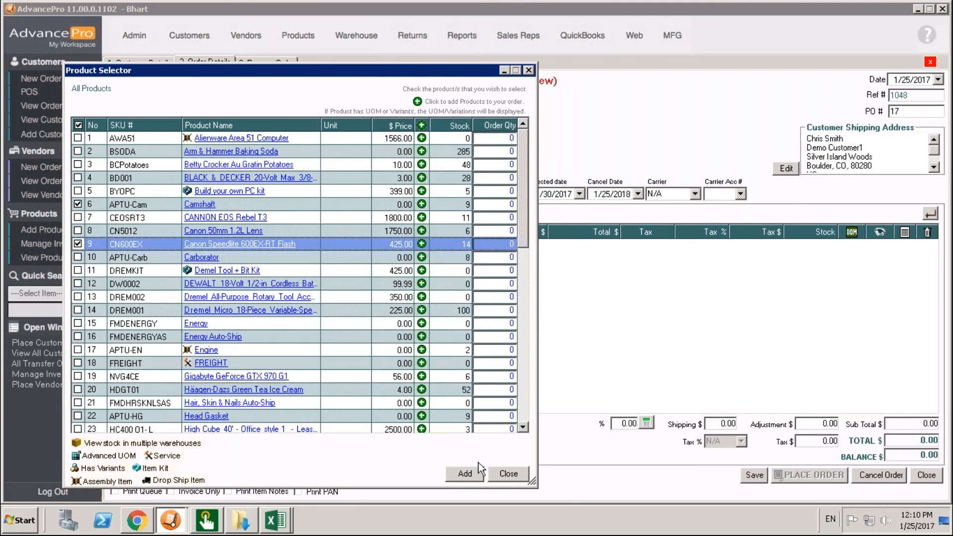
left_click(467, 473)
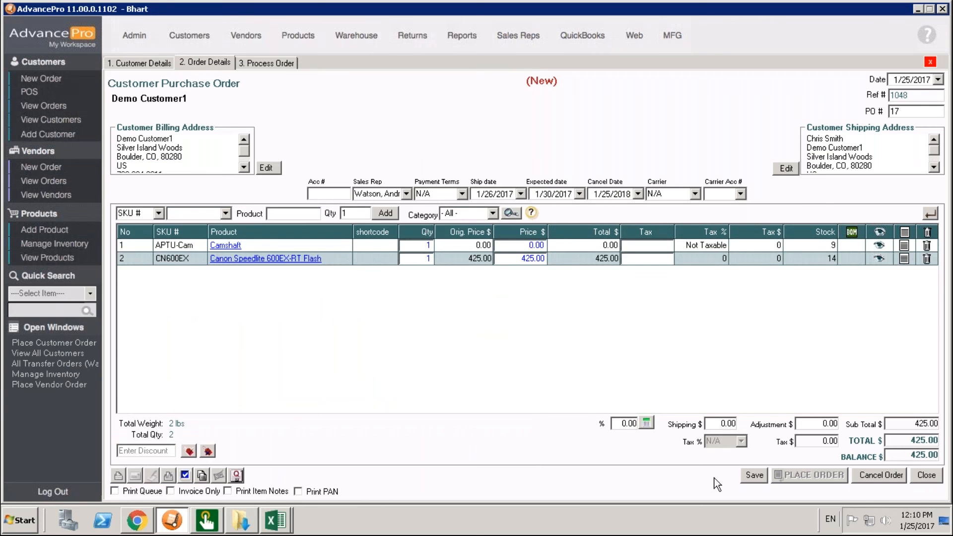
left_click(757, 480)
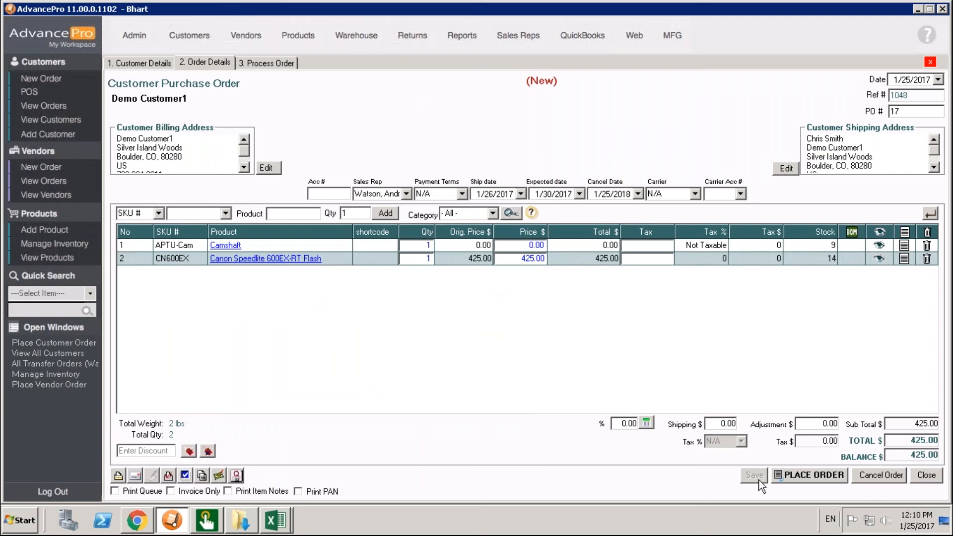
Place the customer order and set the Canon Speedlite line to be filled from Warehouse 2
left_click(805, 475)
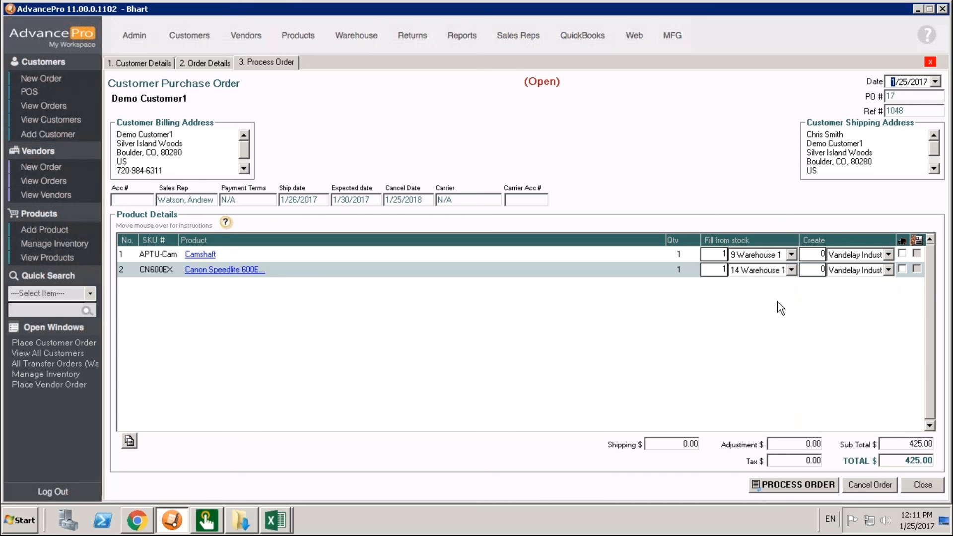
left_click(791, 270)
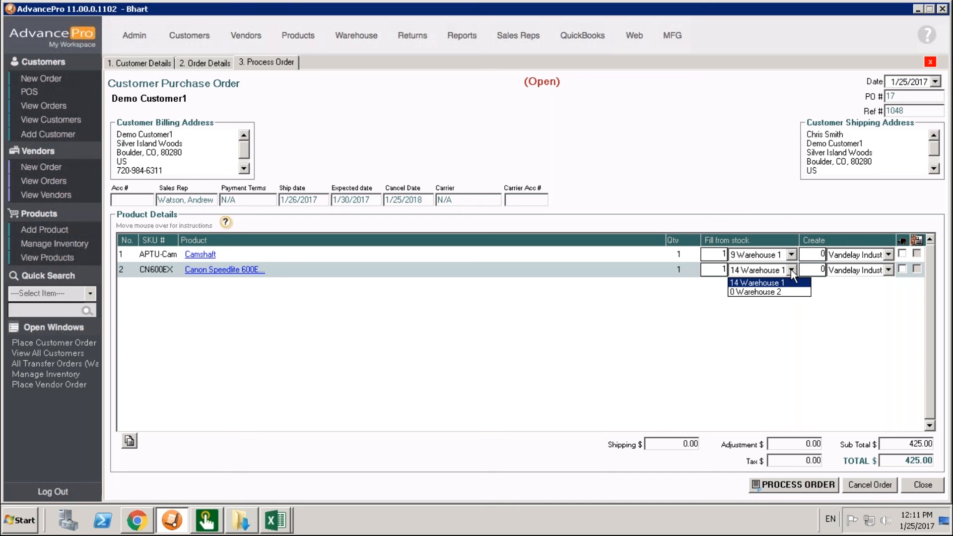
left_click(787, 296)
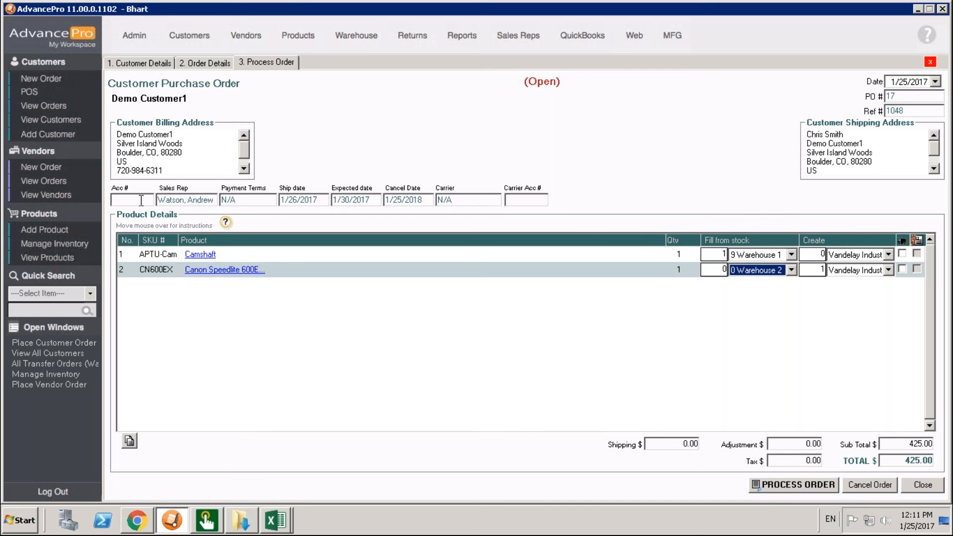
Start a new vendor order for Vandelay Industries and open the ship-to warehouse choices in its order details
left_click(77, 174)
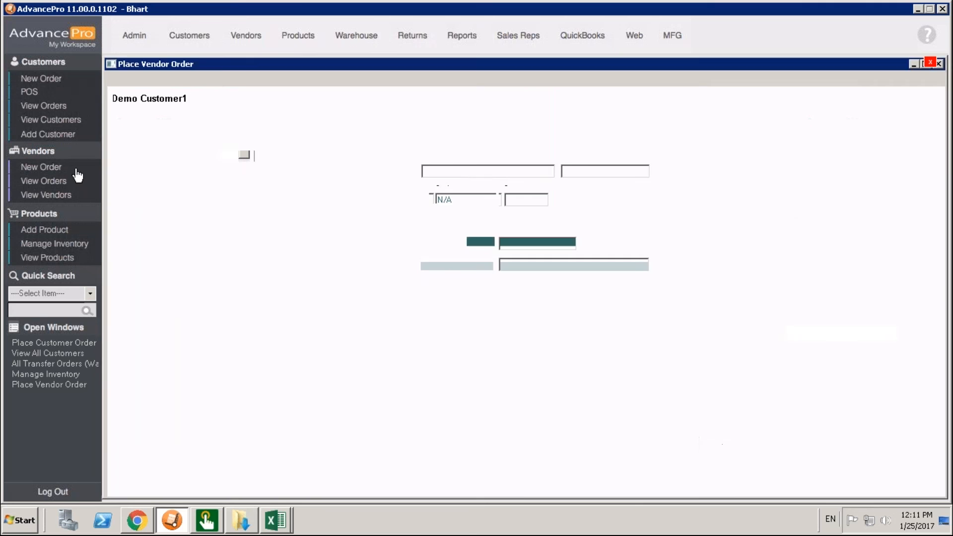
left_click(642, 183)
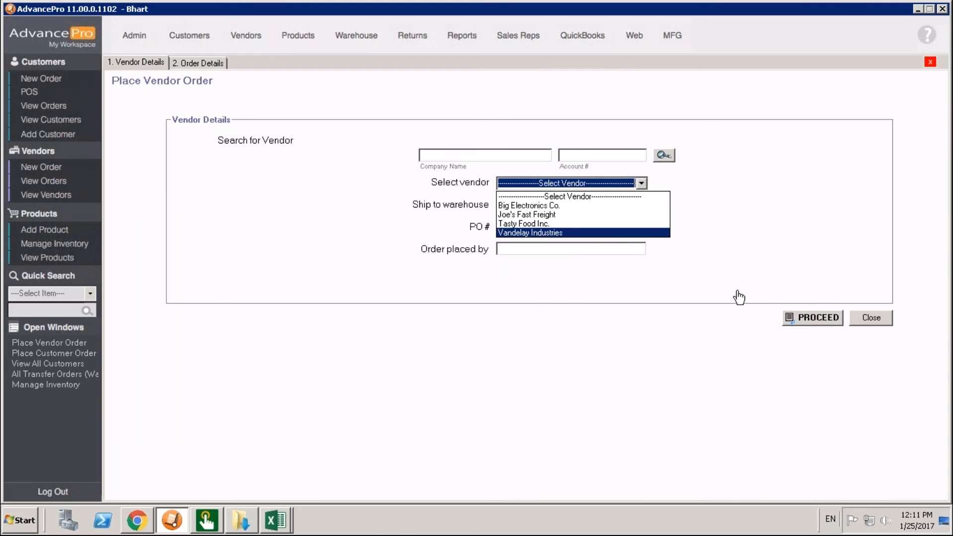
left_click(639, 233)
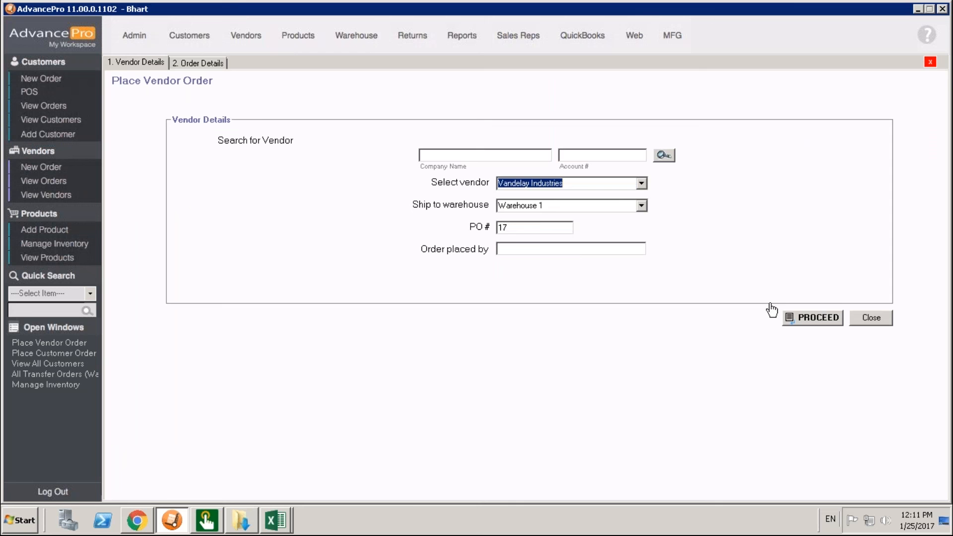
left_click(824, 322)
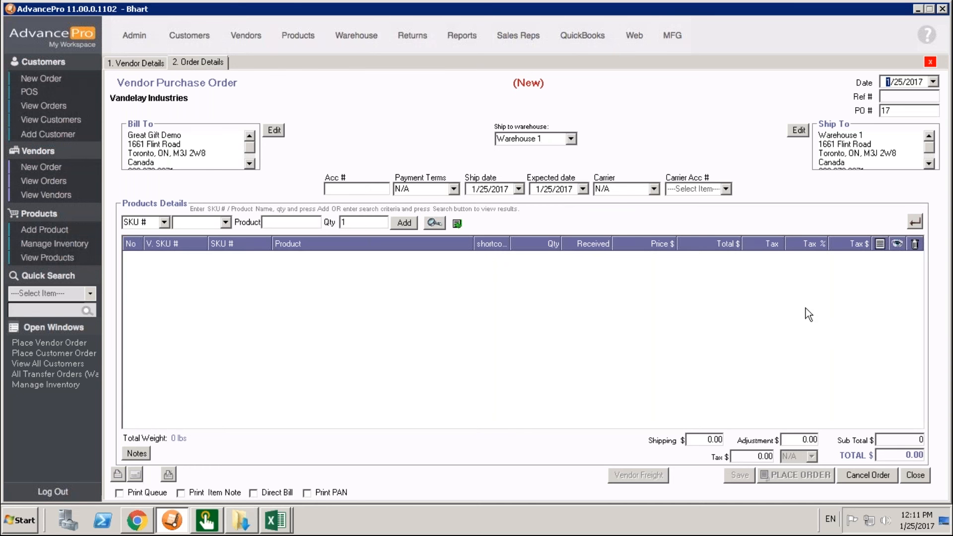
left_click(571, 138)
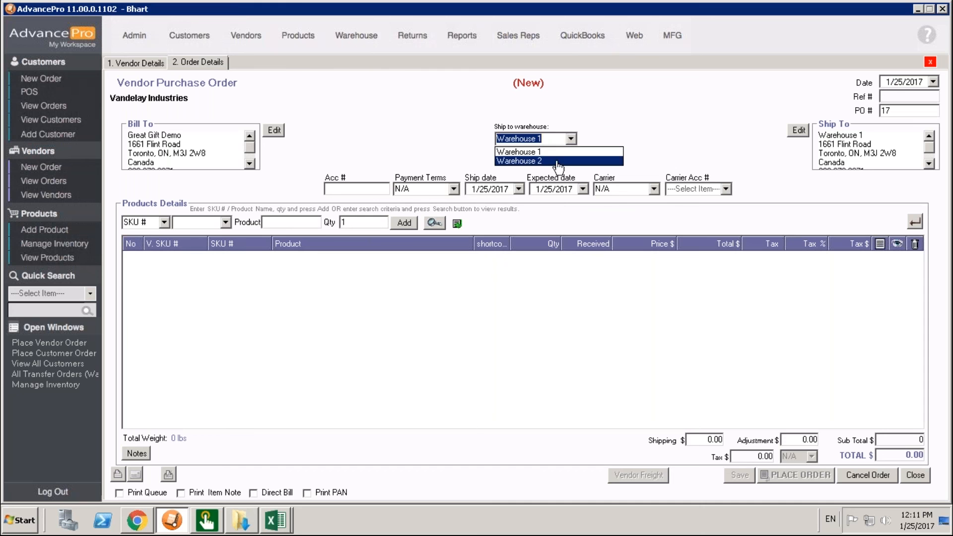